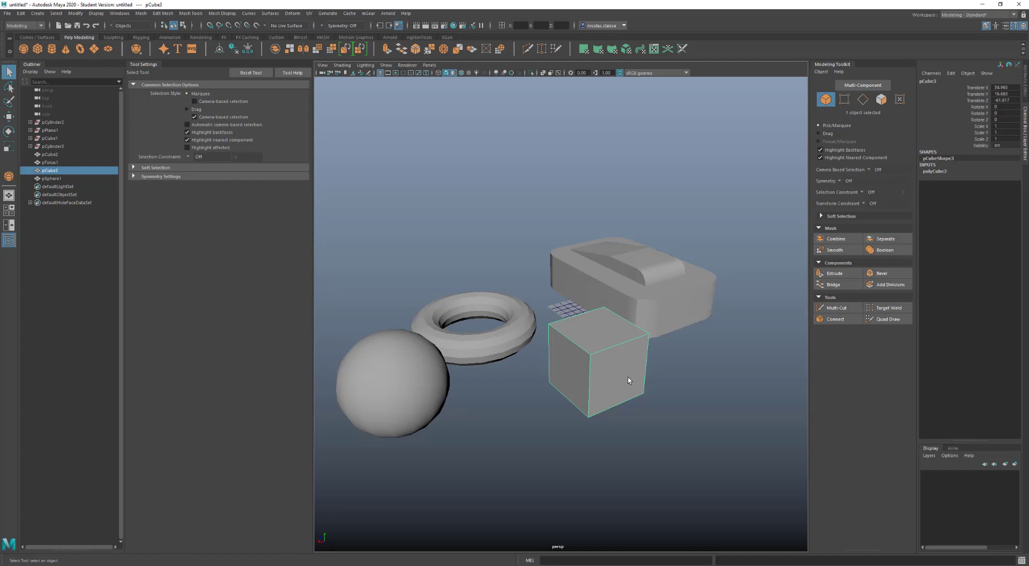
# - Enable the polygon display of Soft/Hard Edges for the selected cube
pyautogui.click(104, 15)
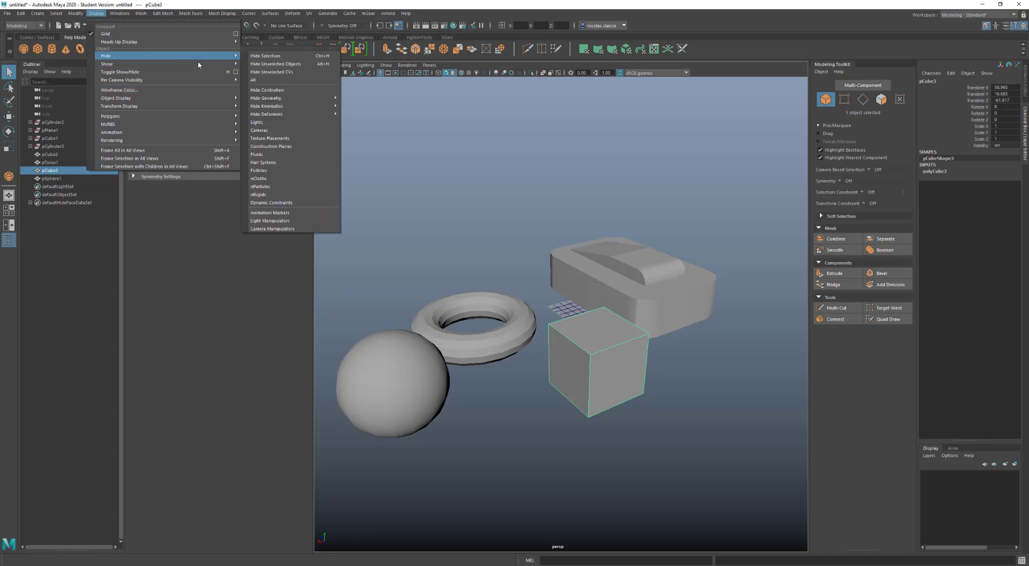
pyautogui.moveTo(214, 116)
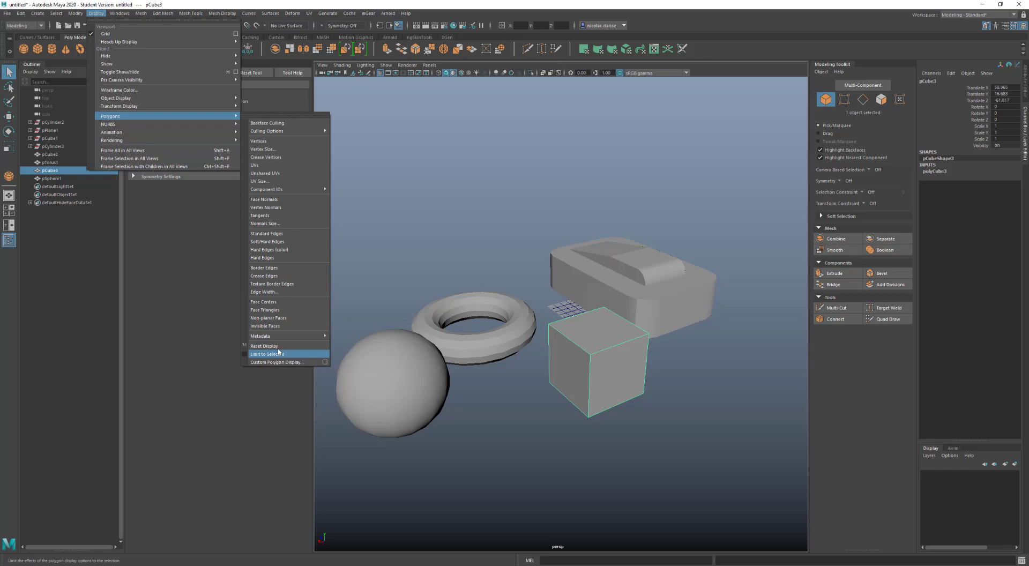
pyautogui.click(285, 242)
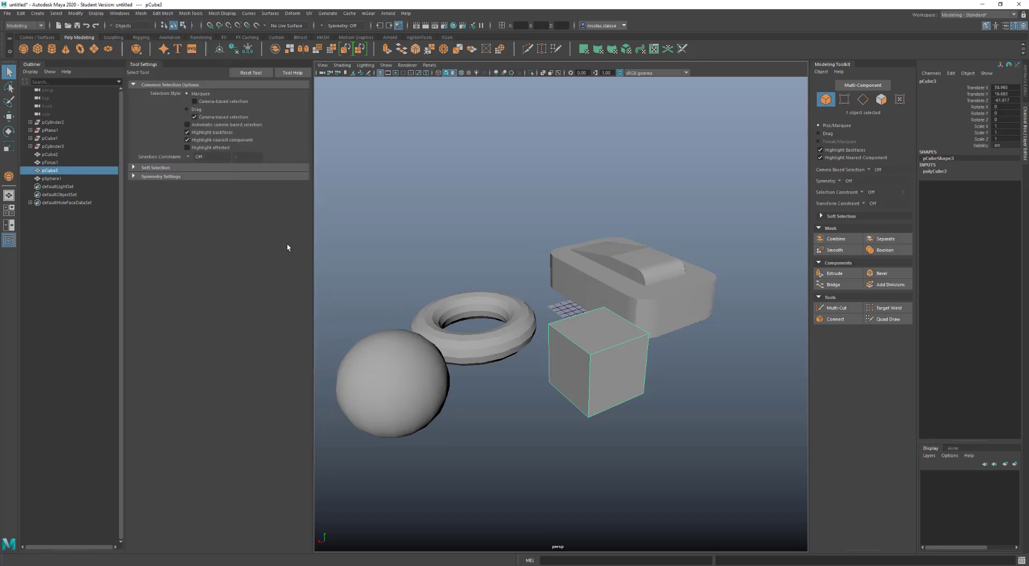
# - Examine the shading of the sphere, torus, cube and bevelled block, with and without the wireframe-on-shaded overlay
pyautogui.click(460, 72)
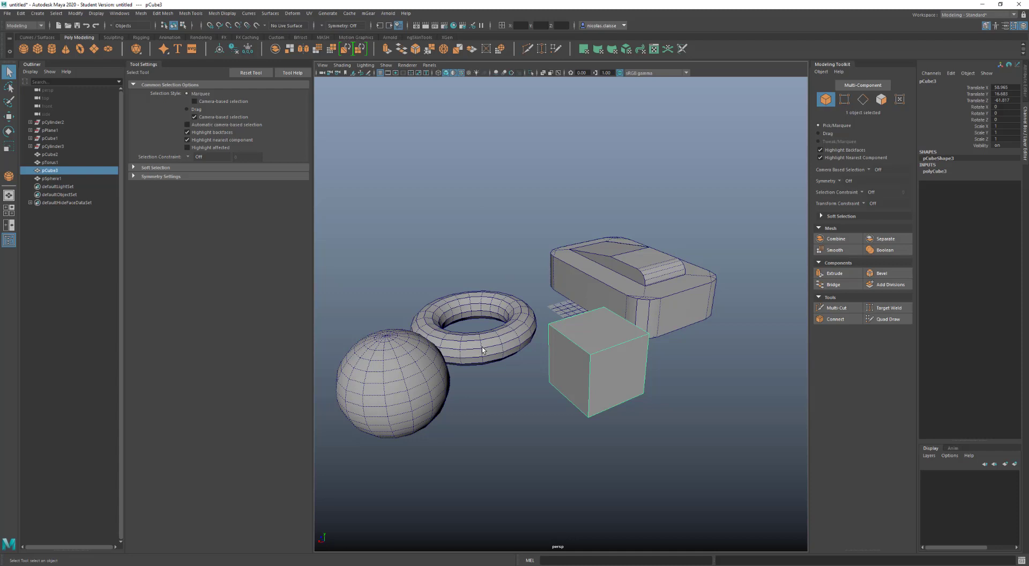
pyautogui.click(454, 72)
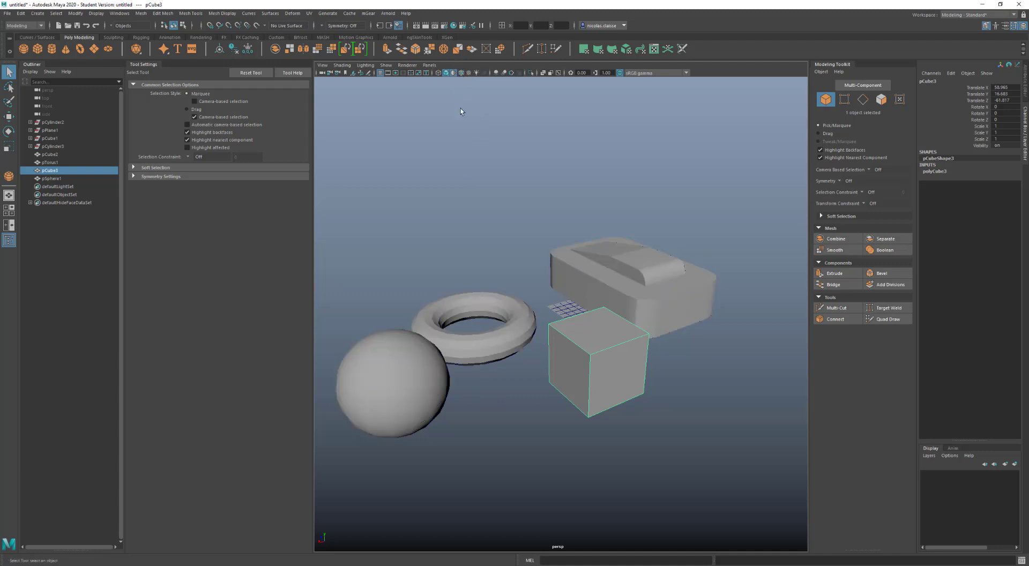
pyautogui.scroll(5, 466, 284)
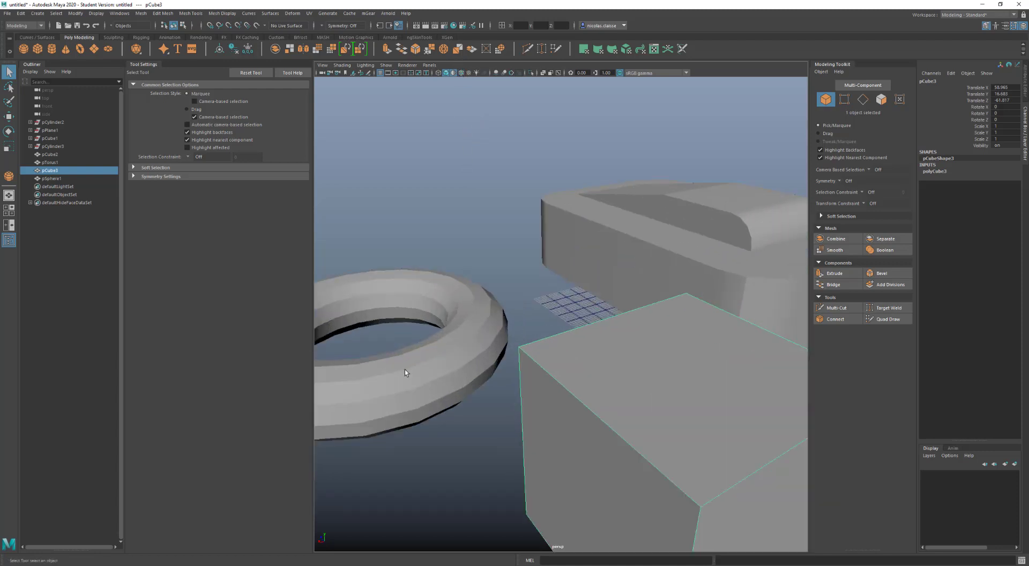
pyautogui.scroll(-5, 404, 369)
pyautogui.scroll(3, 528, 336)
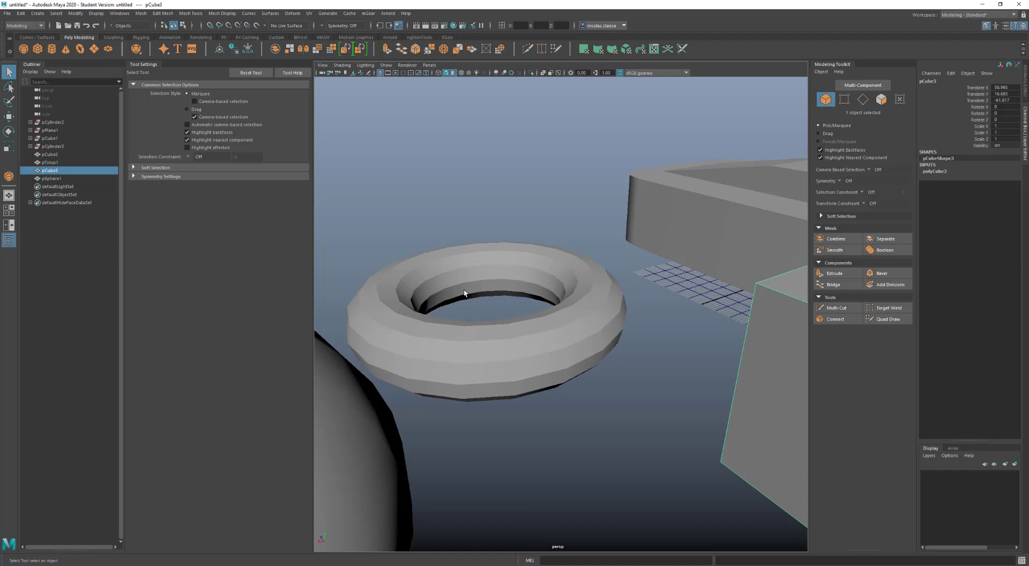
pyautogui.scroll(-5, 570, 306)
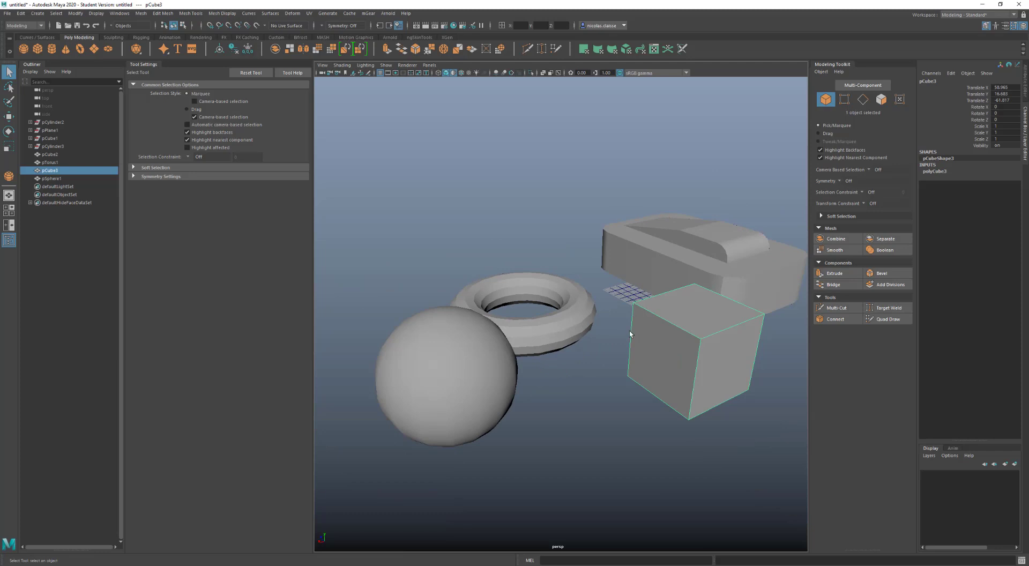
pyautogui.keyDown('alt'); pyautogui.moveTo(624, 333); pyautogui.dragTo(643, 348); pyautogui.keyUp('alt')
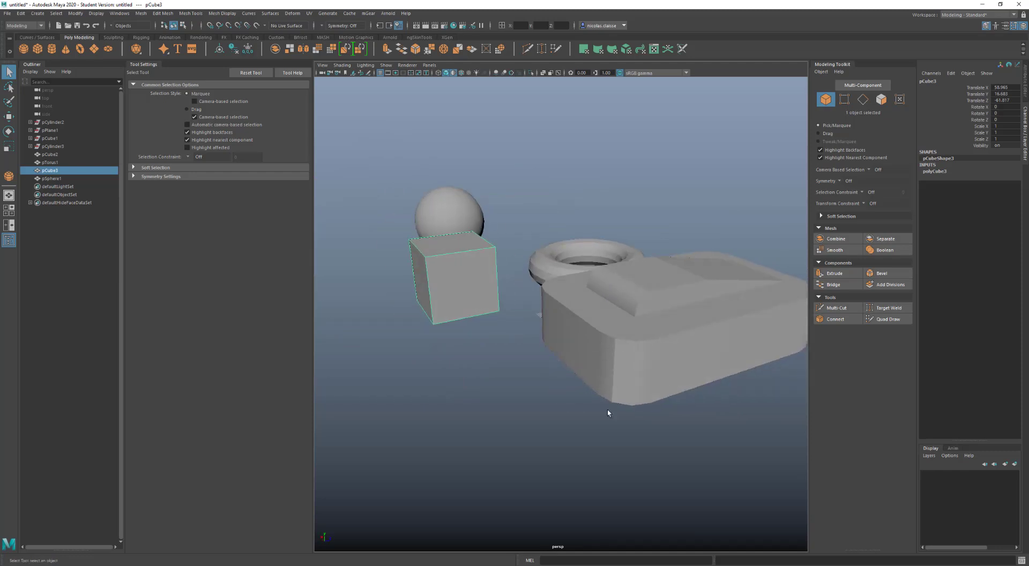
pyautogui.keyDown('alt'); pyautogui.moveTo(602, 377); pyautogui.dragTo(521, 326, button='right'); pyautogui.keyUp('alt')
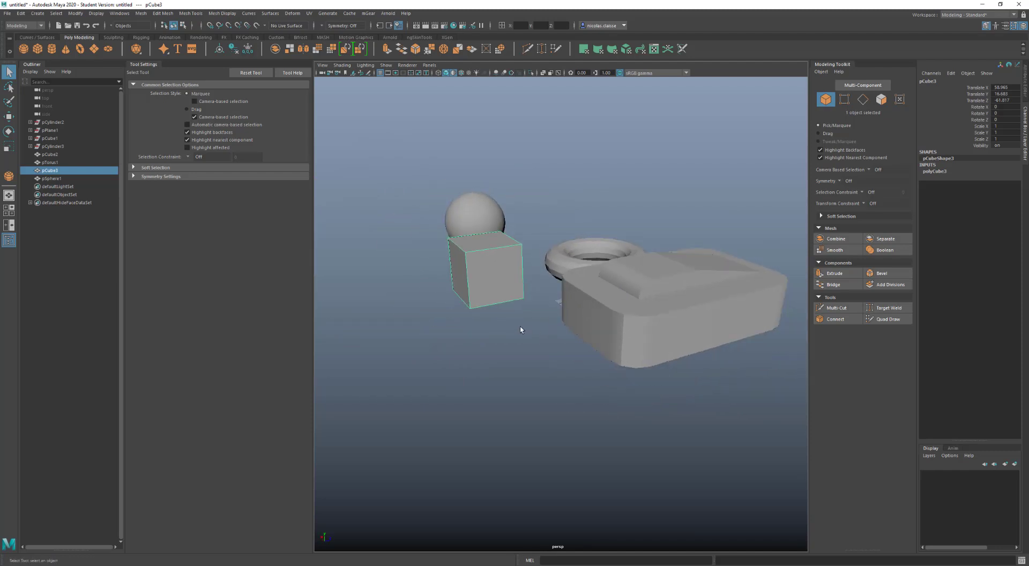
pyautogui.keyDown('alt'); pyautogui.moveTo(521, 326); pyautogui.dragTo(614, 366, button='middle'); pyautogui.keyUp('alt')
pyautogui.scroll(3, 563, 333)
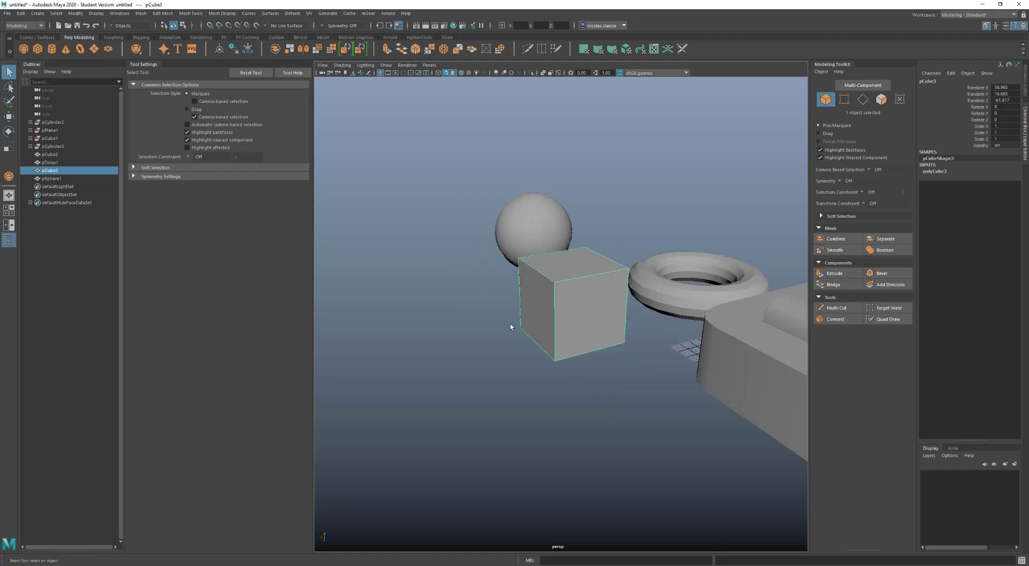
# - Soften the upper front edge of the cube and show the angle setting of that soft-edge operation
pyautogui.keyDown('alt'); pyautogui.moveTo(510, 323); pyautogui.dragTo(530, 323); pyautogui.keyUp('alt')
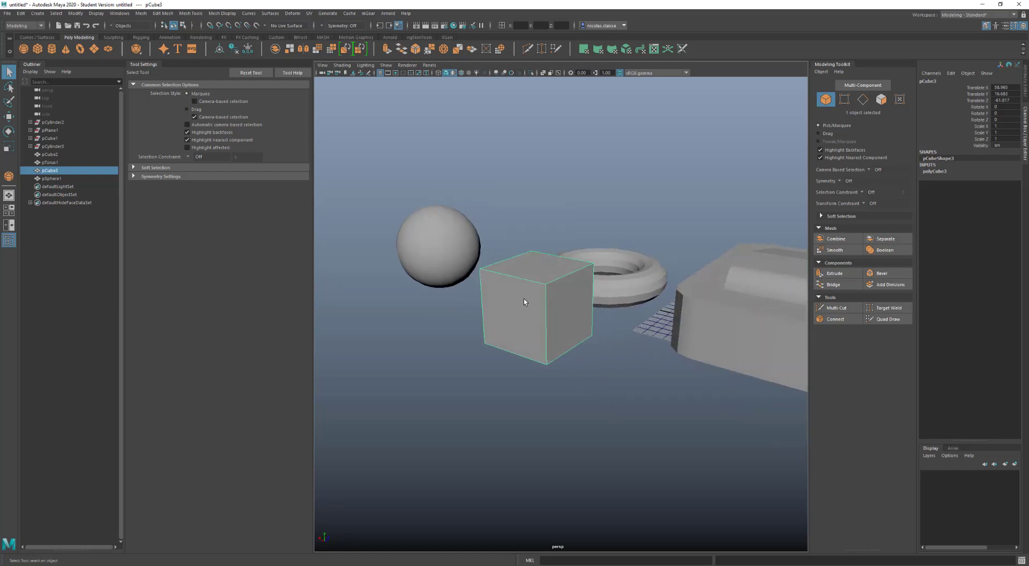
pyautogui.moveTo(523, 299); pyautogui.dragTo(580, 287, button='right')
pyautogui.click(522, 281)
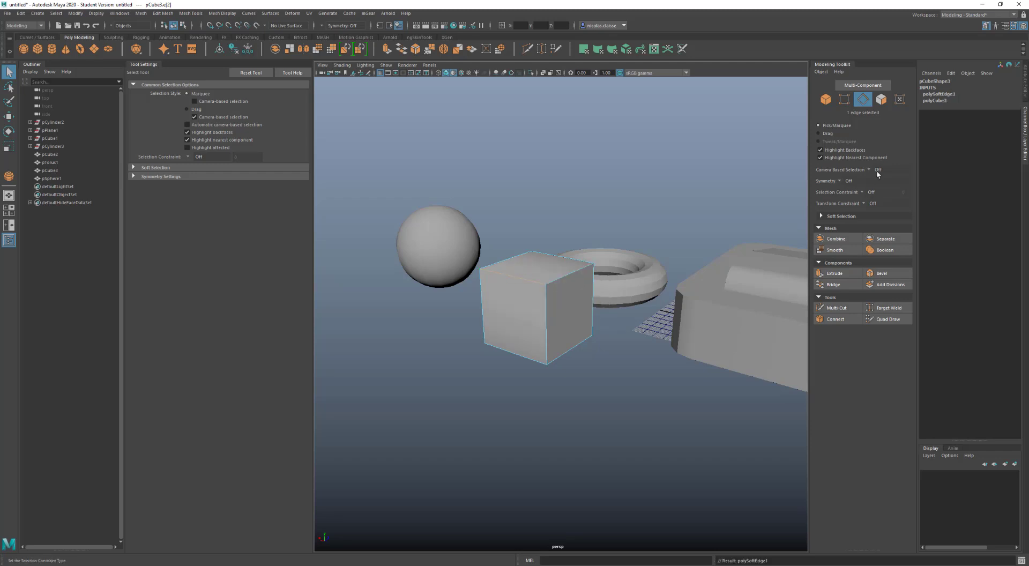
pyautogui.click(965, 94)
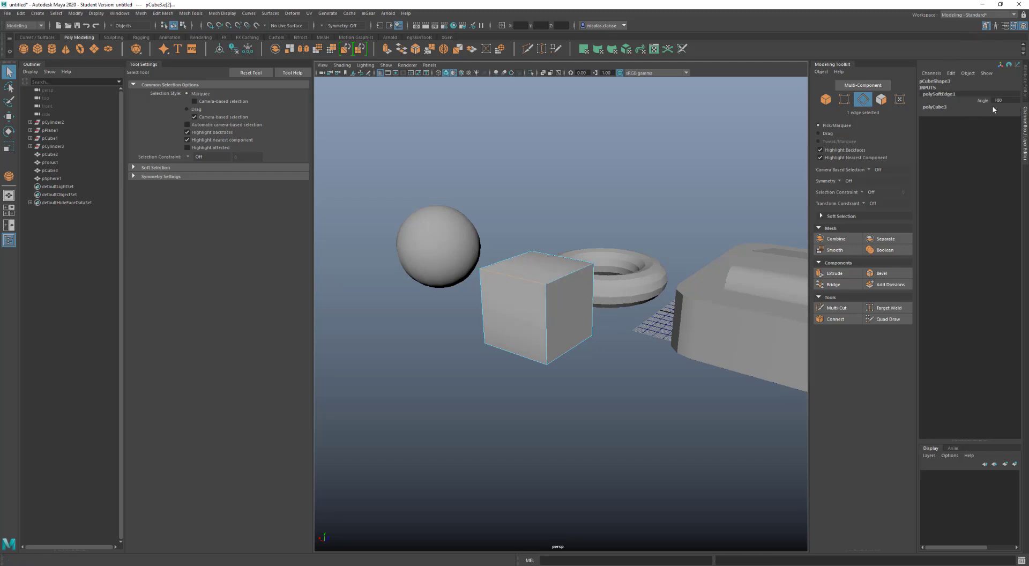
# - Harden the same upper edge of the cube and raise the angle of this newest soft-edge operation to about 93 degrees
pyautogui.keyDown('shift'); pyautogui.moveTo(529, 287); pyautogui.dragTo(582, 309, button='right'); pyautogui.keyUp('shift')
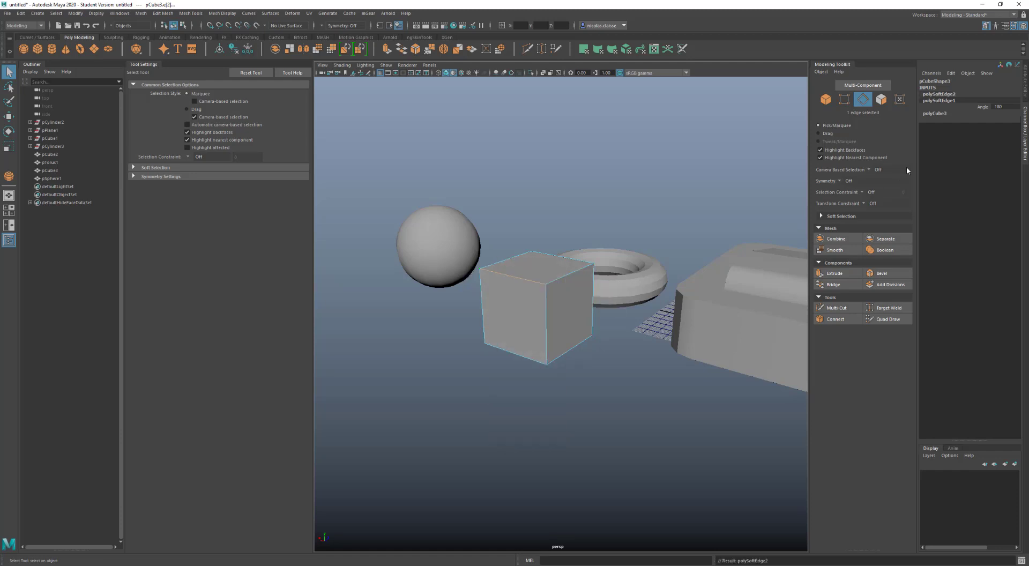
pyautogui.click(933, 95)
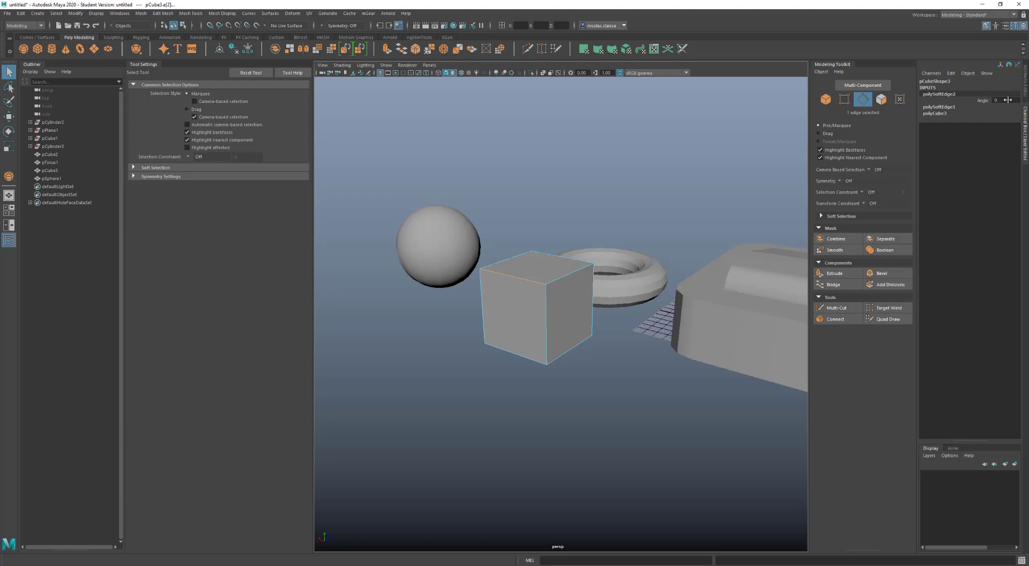
pyautogui.click(1025, 86)
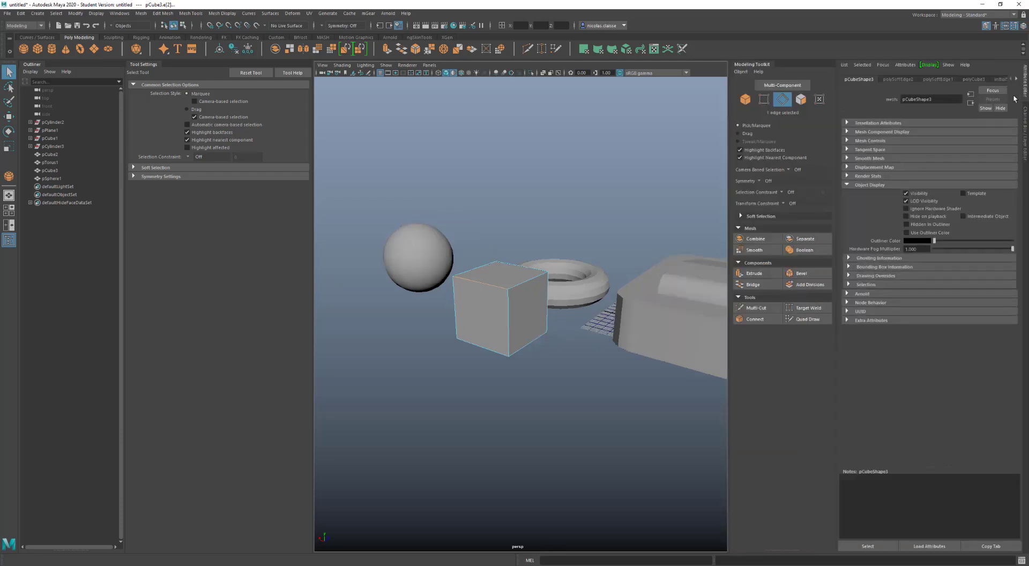
pyautogui.click(897, 78)
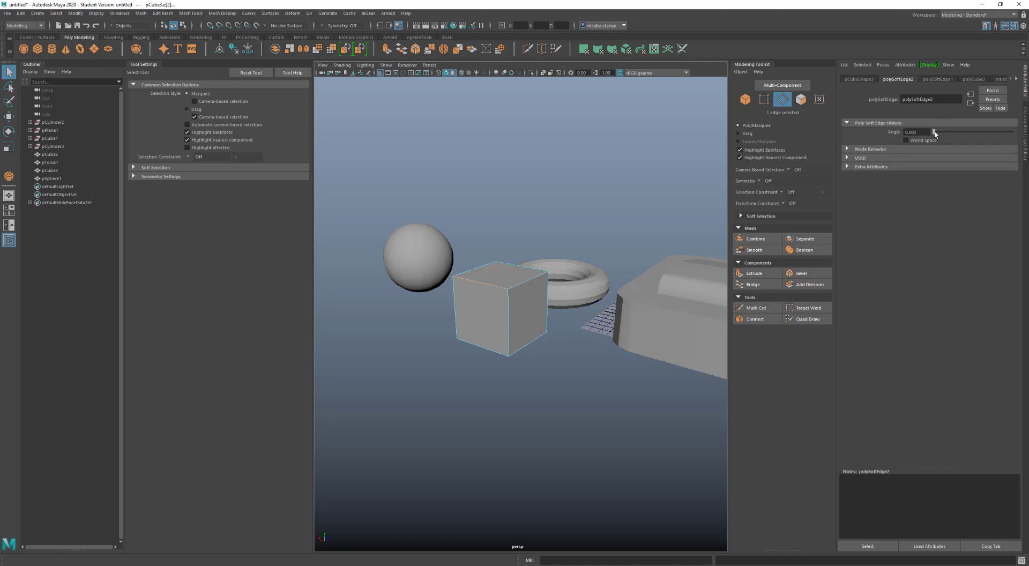
pyautogui.moveTo(935, 132)
pyautogui.mouseDown()
pyautogui.moveTo(1009, 134)
pyautogui.moveTo(927, 133)
pyautogui.moveTo(974, 133)
pyautogui.mouseUp()
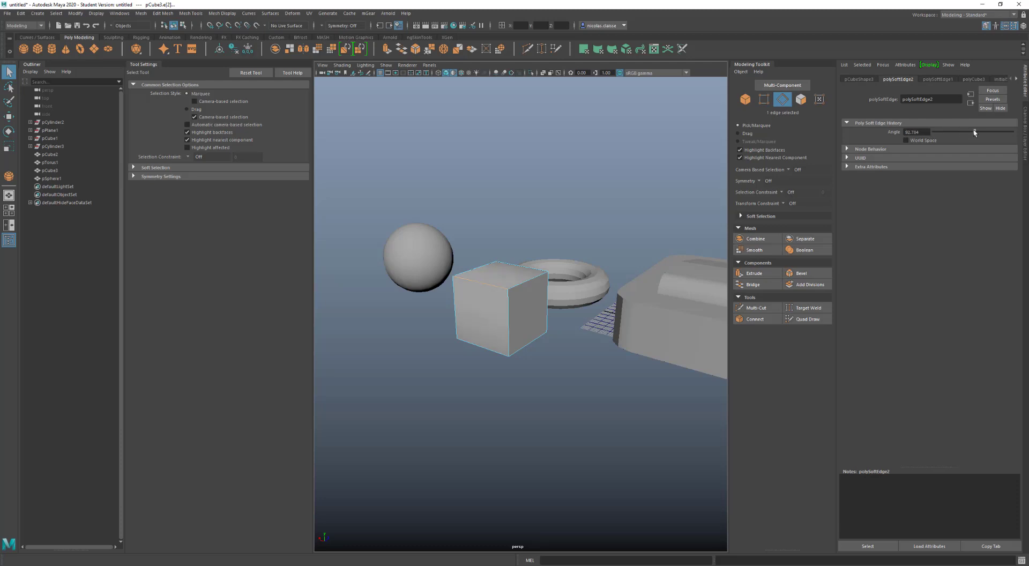
pyautogui.click(473, 292)
pyautogui.moveTo(489, 301)
pyautogui.keyDown('alt'); pyautogui.mouseDown()
pyautogui.moveTo(436, 288)
pyautogui.moveTo(482, 290)
pyautogui.mouseUp(); pyautogui.keyUp('alt')
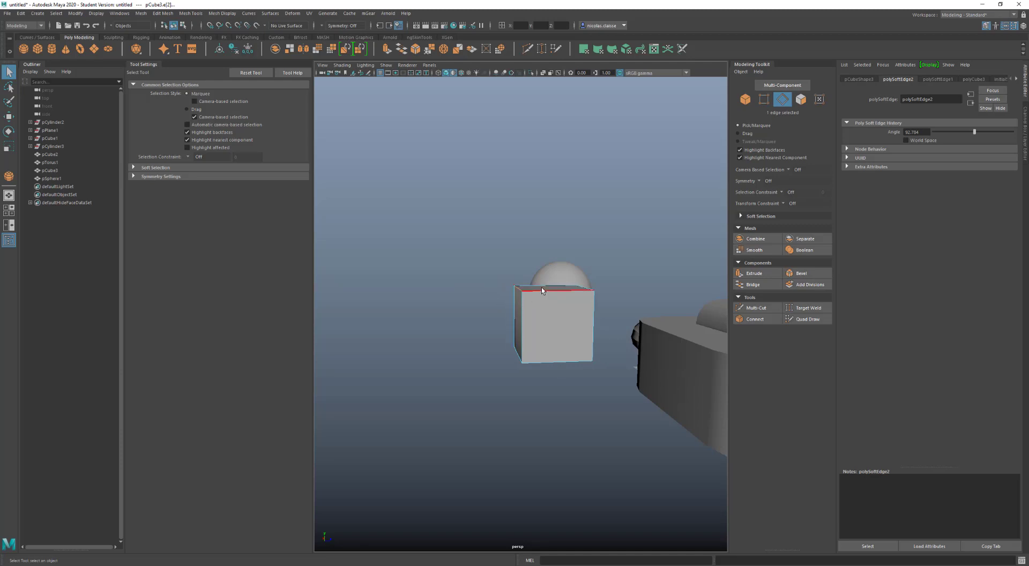
pyautogui.moveTo(541, 288)
pyautogui.keyDown('alt'); pyautogui.mouseDown()
pyautogui.moveTo(473, 260)
pyautogui.moveTo(537, 296)
pyautogui.mouseUp(); pyautogui.keyUp('alt')
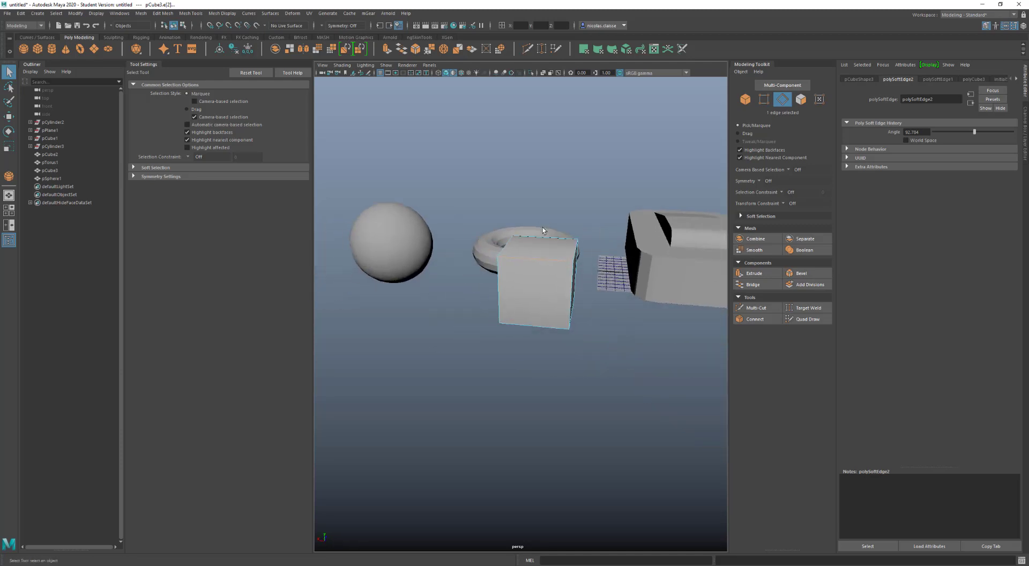
# - Delete the vertices in the lower half of the sphere to leave a dome
pyautogui.keyDown('alt'); pyautogui.moveTo(536, 332); pyautogui.dragTo(471, 303); pyautogui.keyUp('alt')
pyautogui.click(395, 276)
pyautogui.keyDown('alt'); pyautogui.moveTo(395, 277); pyautogui.dragTo(479, 294); pyautogui.keyUp('alt')
pyautogui.scroll(2, 478, 294)
pyautogui.scroll(2, 479, 295)
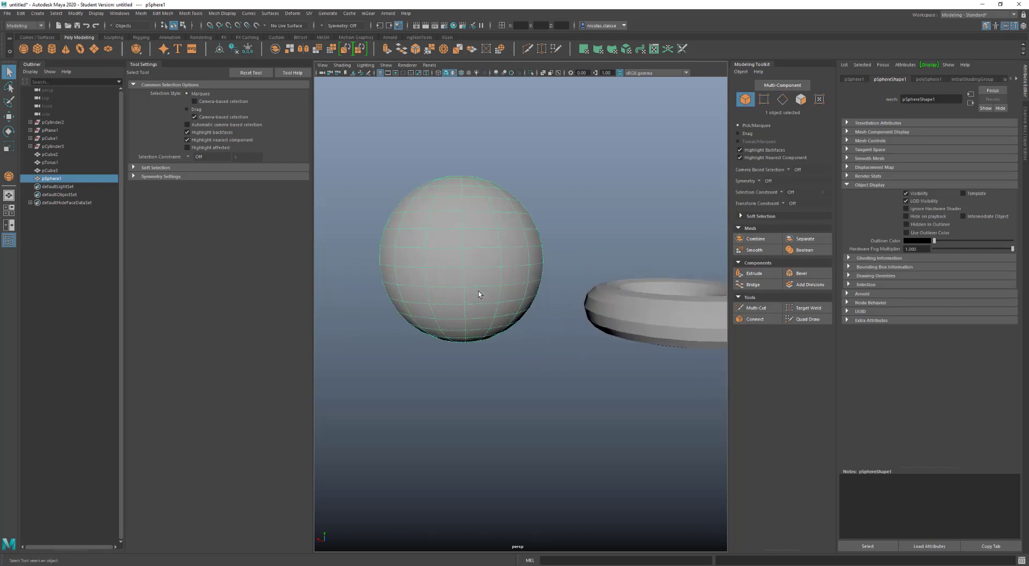
pyautogui.moveTo(485, 285); pyautogui.dragTo(448, 286, button='right')
pyautogui.keyDown('alt'); pyautogui.moveTo(505, 351); pyautogui.dragTo(488, 341); pyautogui.keyUp('alt')
pyautogui.moveTo(574, 455); pyautogui.dragTo(409, 327)
pyautogui.press('Delete')
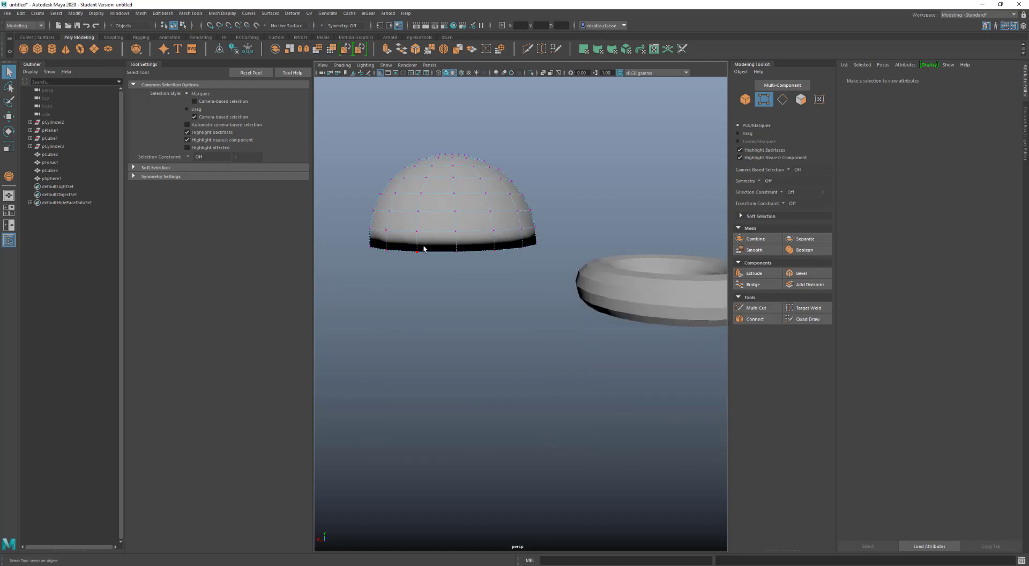
# - Apply Soften/Harden Edges to the whole dome, giving smooth shading above and a hard rim around the flat base
pyautogui.moveTo(423, 249)
pyautogui.keyDown('alt'); pyautogui.mouseDown()
pyautogui.moveTo(427, 223)
pyautogui.moveTo(430, 265)
pyautogui.mouseUp(); pyautogui.keyUp('alt')
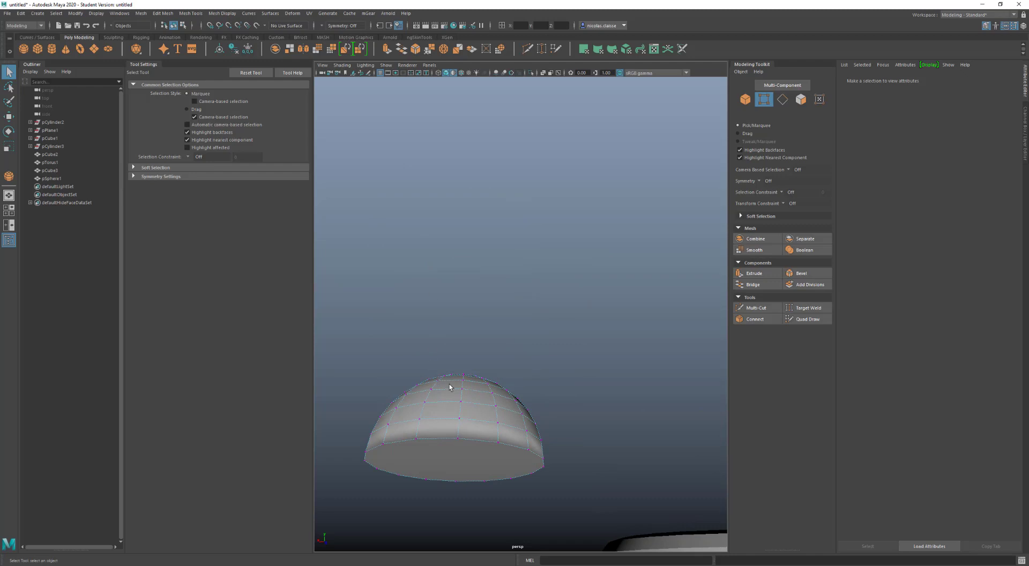
pyautogui.keyDown('alt'); pyautogui.moveTo(450, 387); pyautogui.dragTo(467, 344); pyautogui.keyUp('alt')
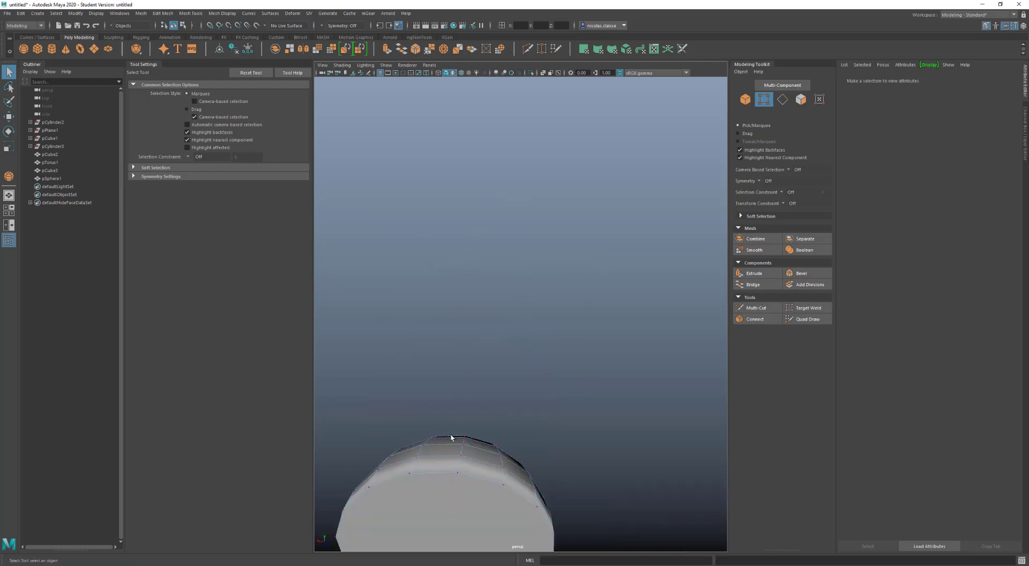
pyautogui.keyDown('alt'); pyautogui.moveTo(451, 437); pyautogui.dragTo(544, 332); pyautogui.keyUp('alt')
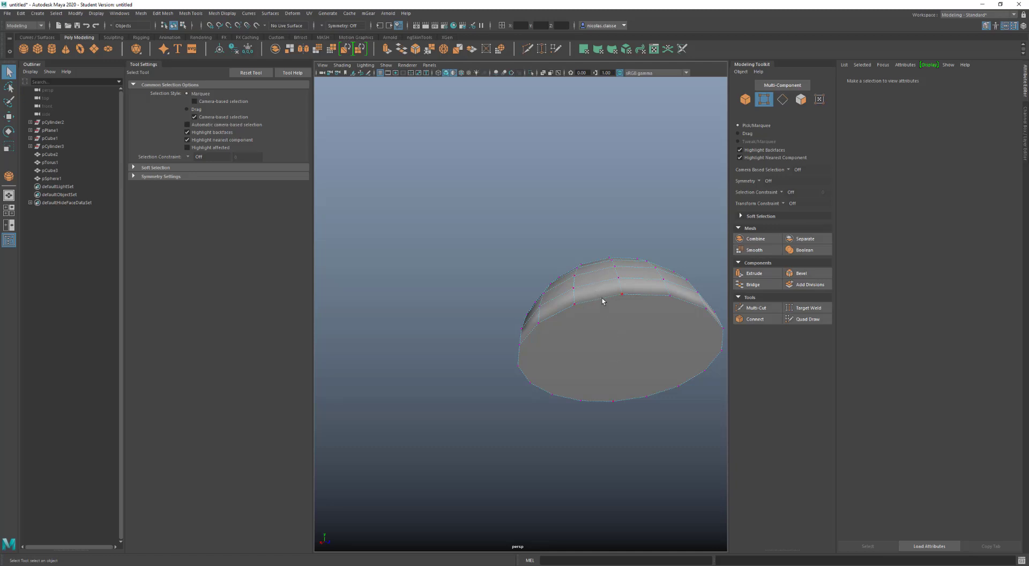
pyautogui.keyDown('alt'); pyautogui.moveTo(600, 293); pyautogui.dragTo(560, 376); pyautogui.keyUp('alt')
pyautogui.keyDown('alt'); pyautogui.moveTo(561, 282); pyautogui.dragTo(510, 384, button='middle'); pyautogui.keyUp('alt')
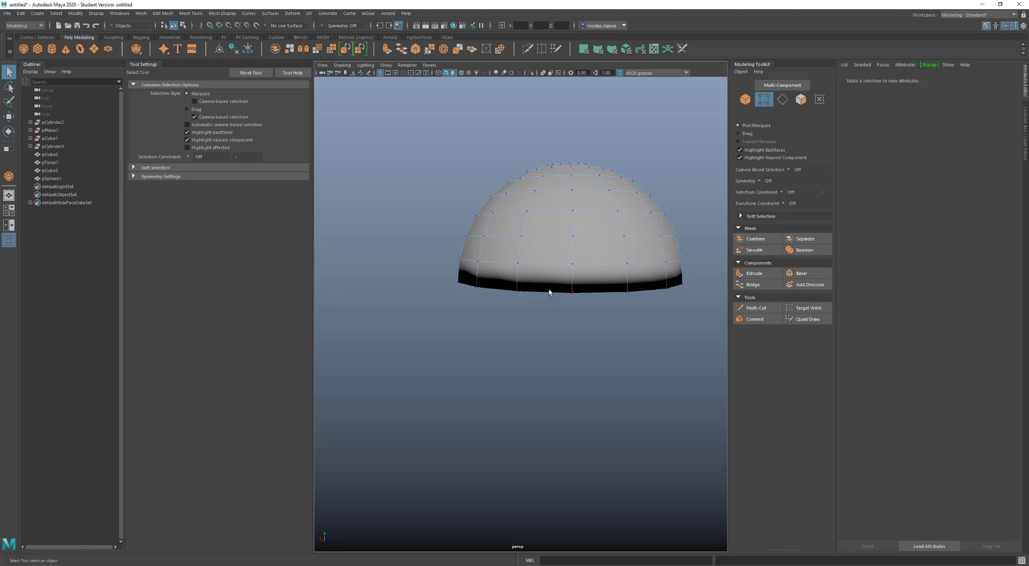
pyautogui.moveTo(548, 289); pyautogui.dragTo(549, 270, button='right')
pyautogui.keyDown('alt'); pyautogui.moveTo(578, 306); pyautogui.dragTo(664, 170); pyautogui.keyUp('alt')
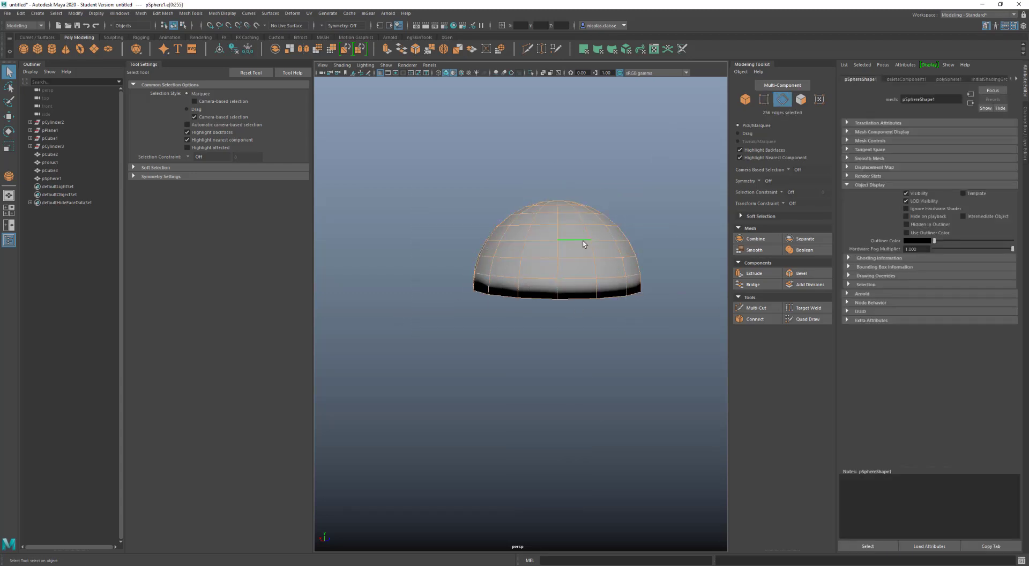
pyautogui.moveTo(584, 244); pyautogui.dragTo(699, 108, button='right')
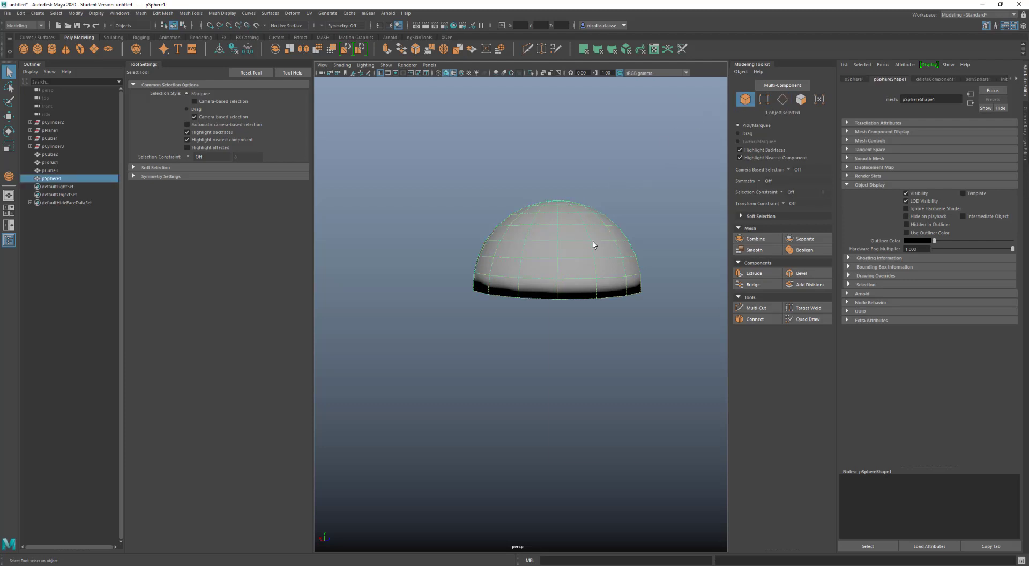
pyautogui.keyDown('shift'); pyautogui.moveTo(593, 245); pyautogui.dragTo(664, 261, button='right'); pyautogui.keyUp('shift')
pyautogui.keyDown('alt'); pyautogui.moveTo(571, 266); pyautogui.dragTo(577, 242); pyautogui.keyUp('alt')
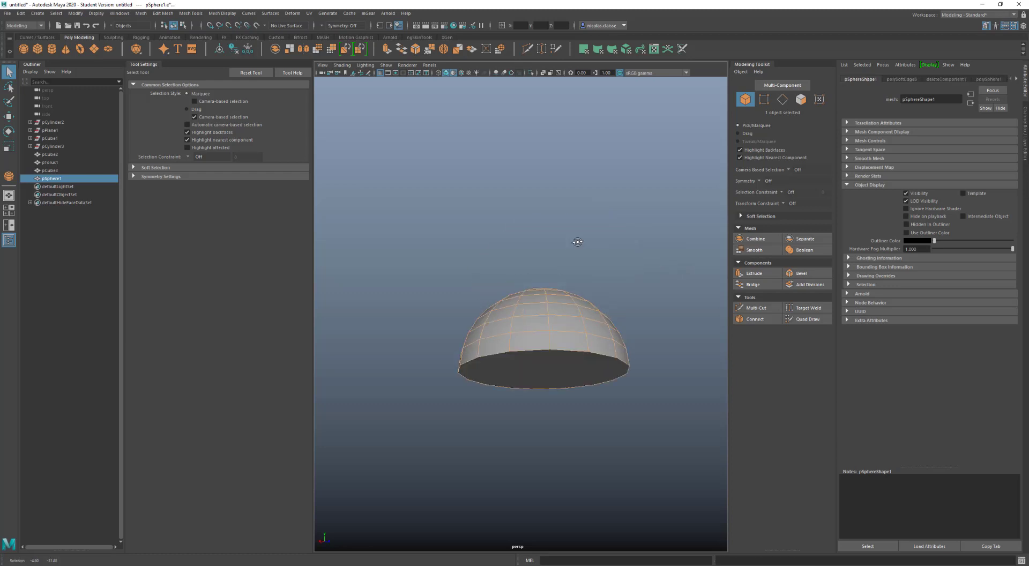
pyautogui.click(577, 227)
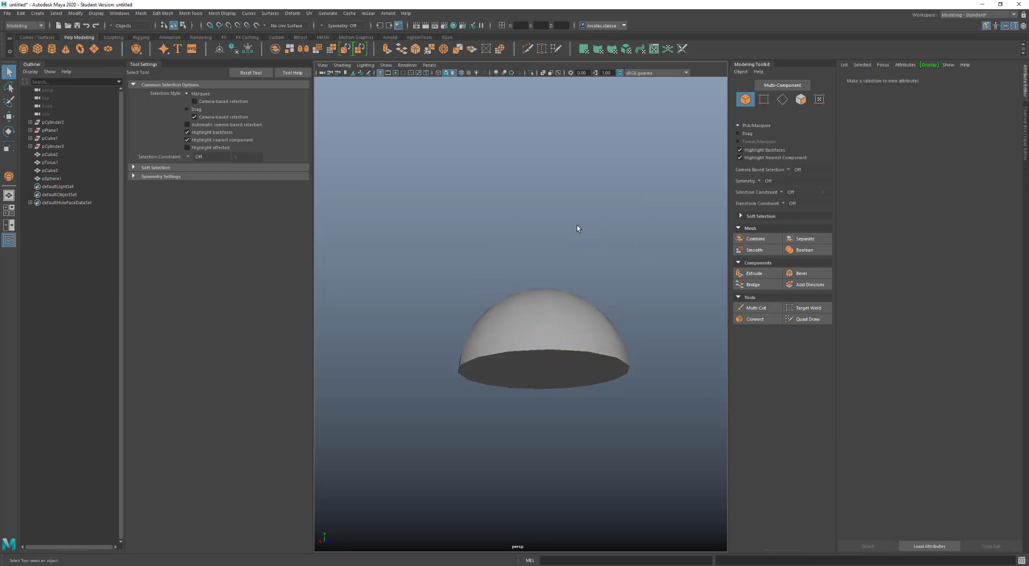
# - Turn on the wireframe-on-shaded overlay in the perspective view and deselect the dome
pyautogui.moveTo(527, 261)
pyautogui.keyDown('alt'); pyautogui.mouseDown()
pyautogui.moveTo(533, 283)
pyautogui.moveTo(534, 250)
pyautogui.mouseUp(); pyautogui.keyUp('alt')
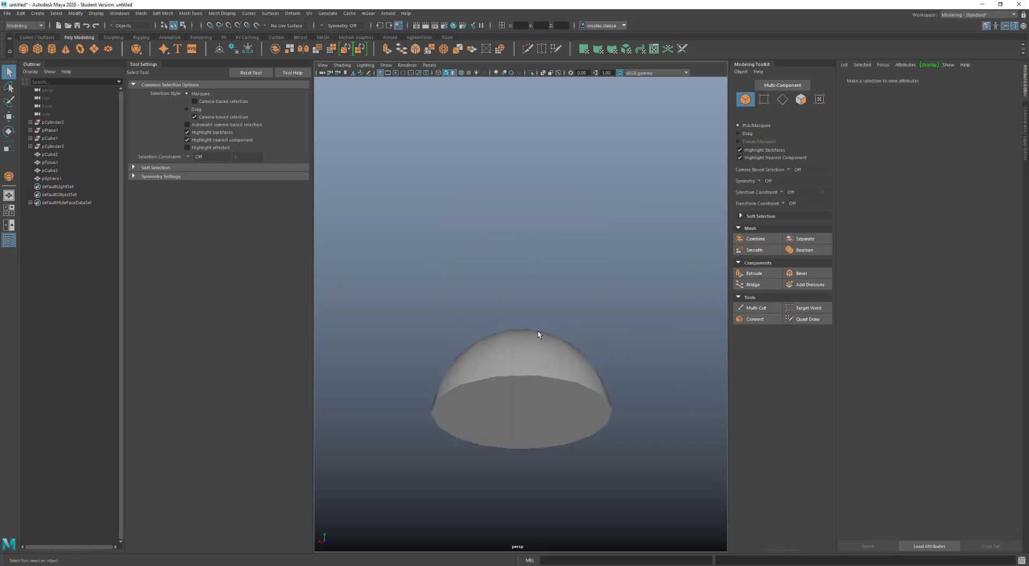
pyautogui.click(537, 342)
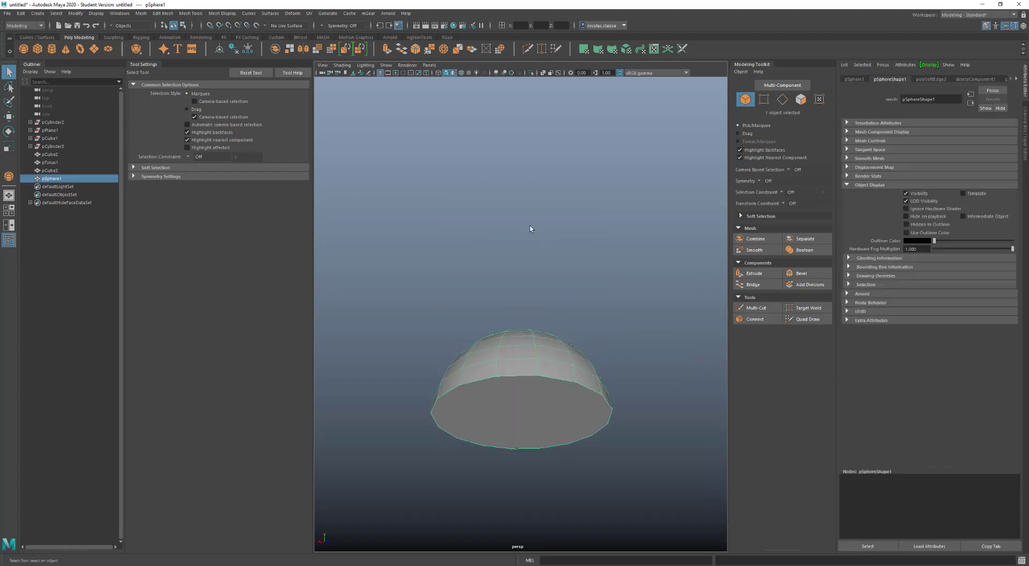
pyautogui.click(462, 75)
pyautogui.click(529, 284)
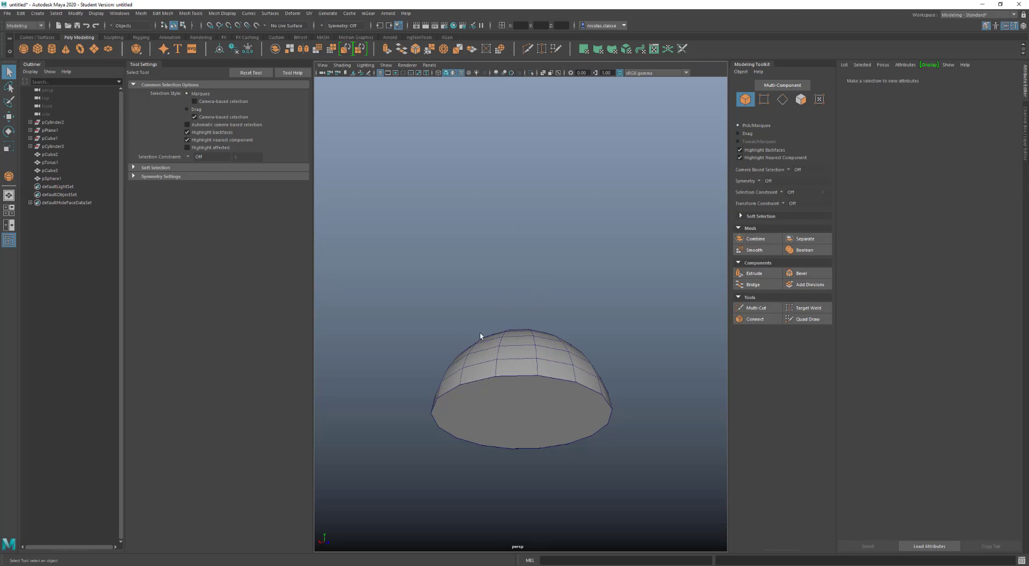
pyautogui.keyDown('alt'); pyautogui.moveTo(547, 330); pyautogui.dragTo(323, 359); pyautogui.keyUp('alt')
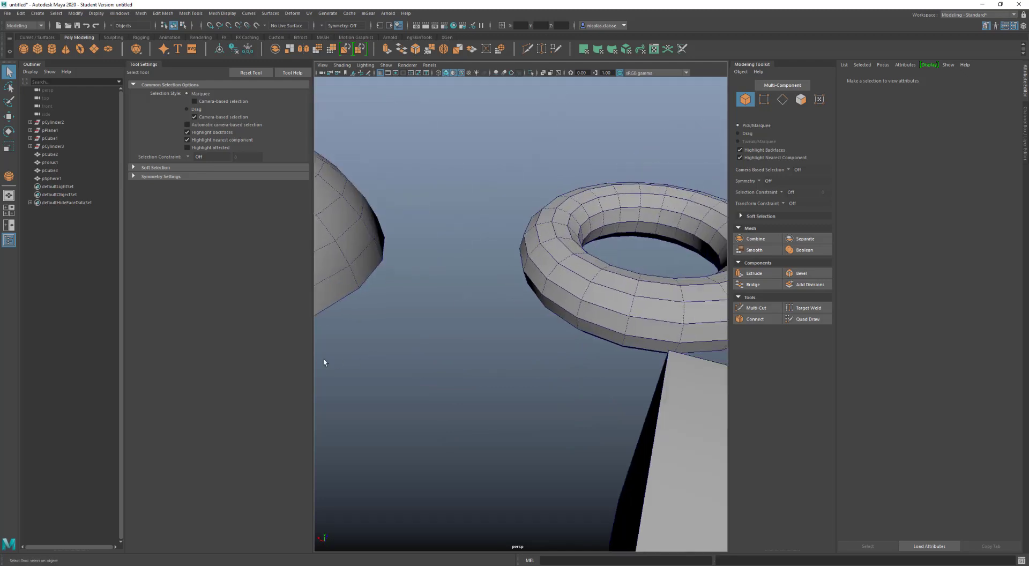
# - Reduce the torus's axis subdivisions to 13 and deselect it
pyautogui.click(612, 298)
pyautogui.press('f')
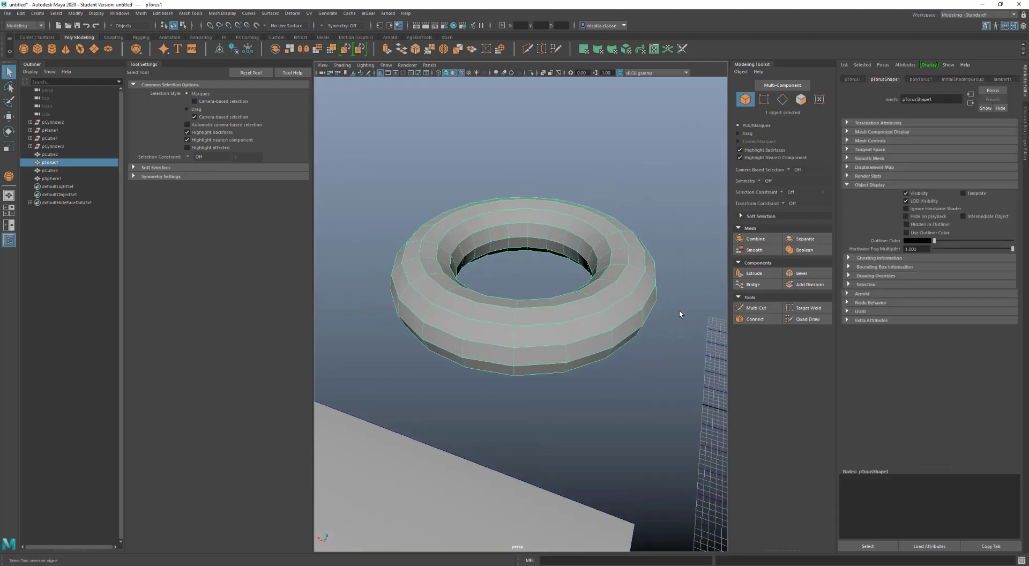
pyautogui.keyDown('alt'); pyautogui.moveTo(694, 314); pyautogui.dragTo(555, 335); pyautogui.keyUp('alt')
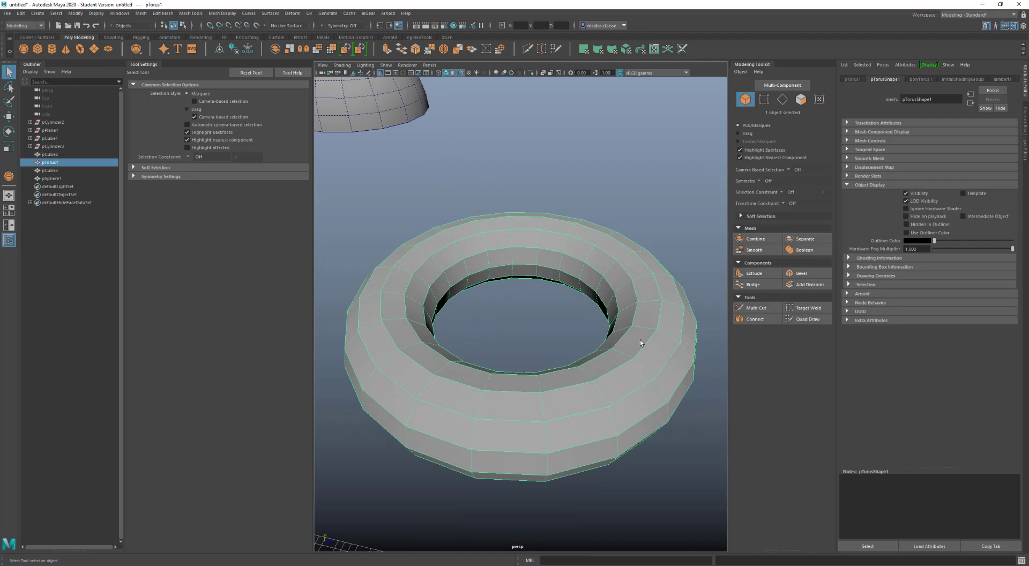
pyautogui.click(920, 79)
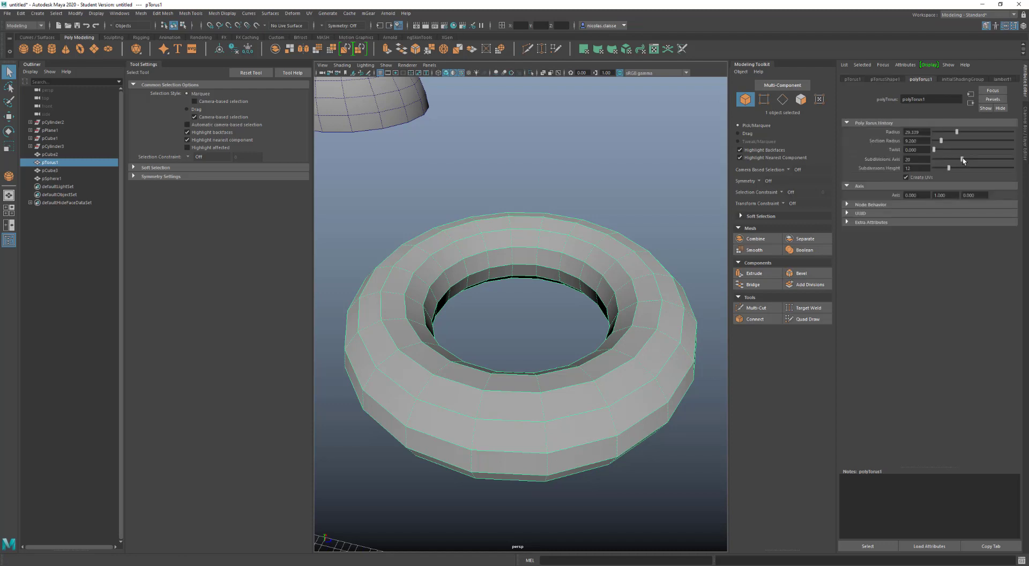
pyautogui.moveTo(963, 160); pyautogui.dragTo(951, 159)
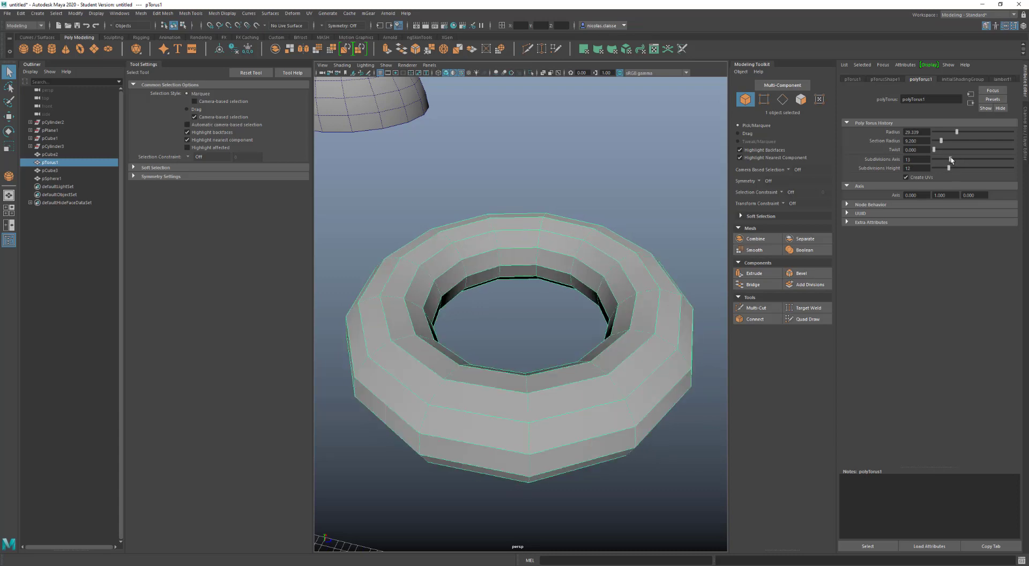
pyautogui.click(545, 301)
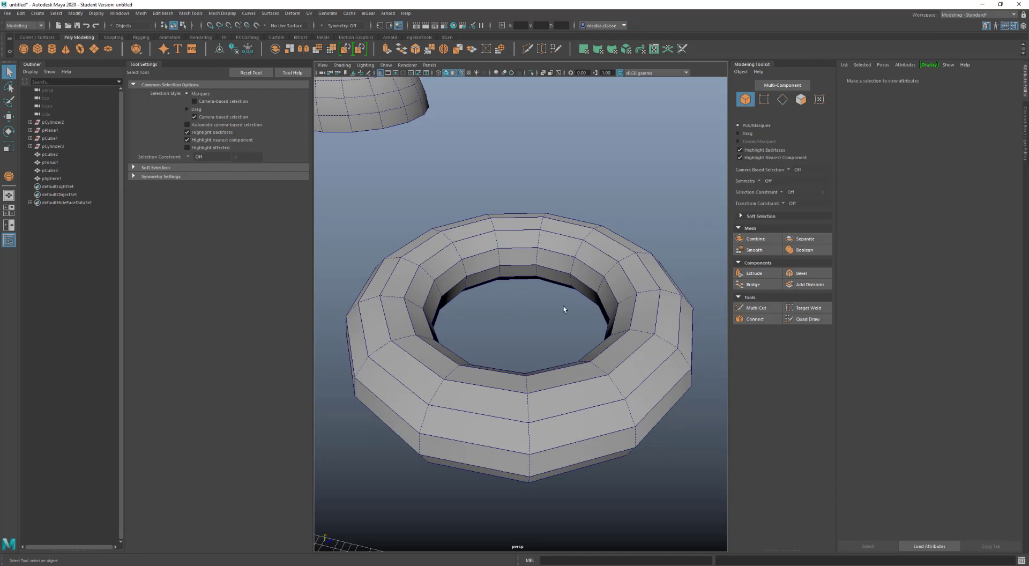
# - Turn off the wireframe-on-shaded overlay and harden all edges of the torus
pyautogui.click(461, 73)
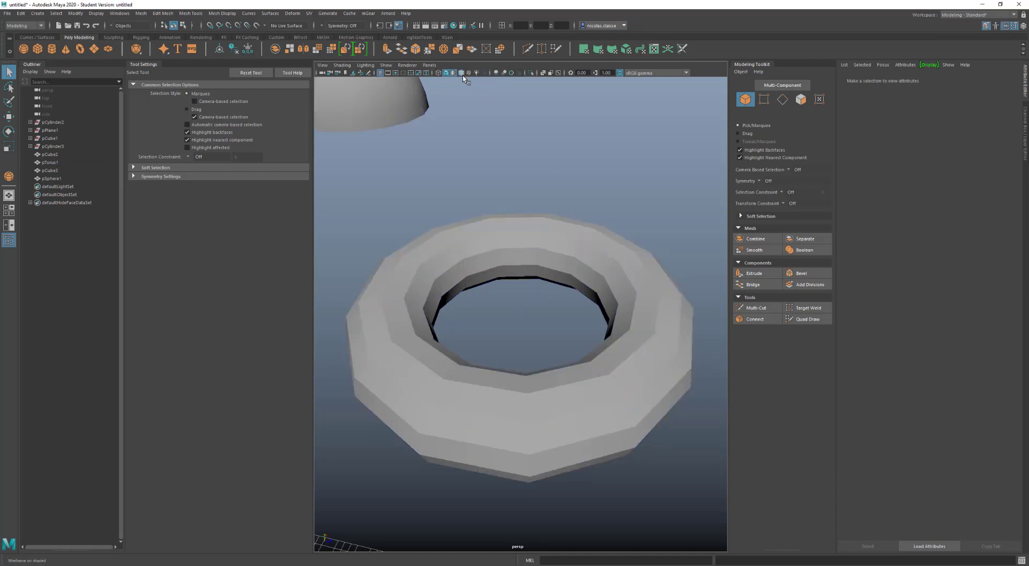
pyautogui.click(570, 416)
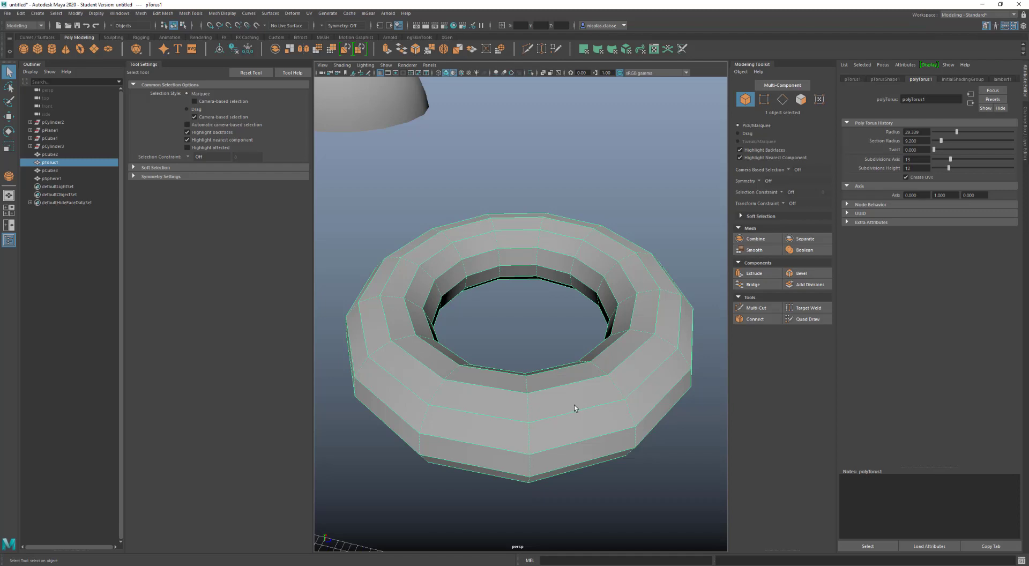
pyautogui.keyDown('shift'); pyautogui.moveTo(574, 357); pyautogui.dragTo(621, 379, button='right'); pyautogui.keyUp('shift')
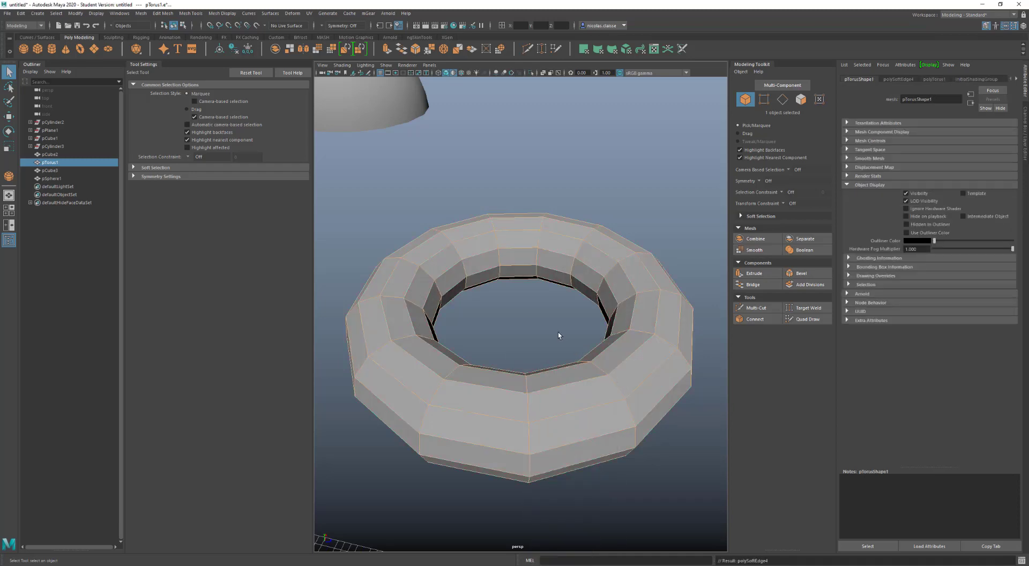
pyautogui.click(572, 325)
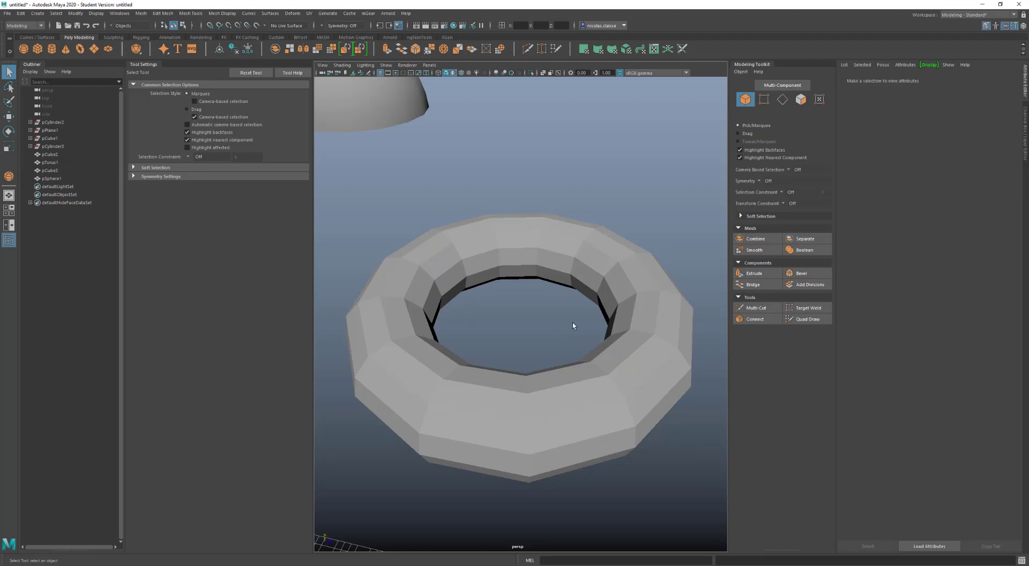
# - Set the angle of the torus's soft-edge operation to 180 and deselect the torus
pyautogui.scroll(-5, 578, 281)
pyautogui.scroll(3, 578, 276)
pyautogui.click(578, 276)
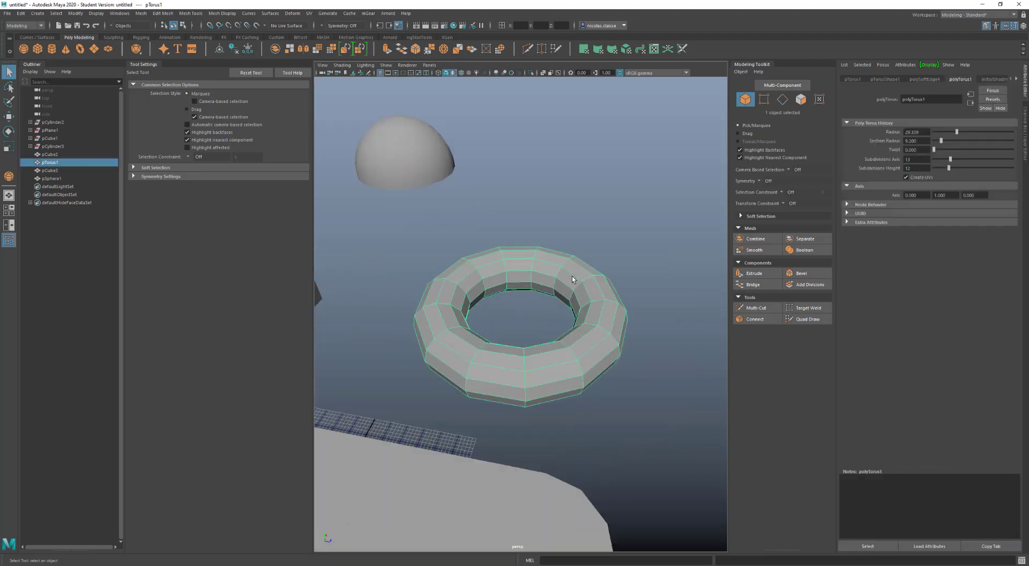
pyautogui.click(927, 79)
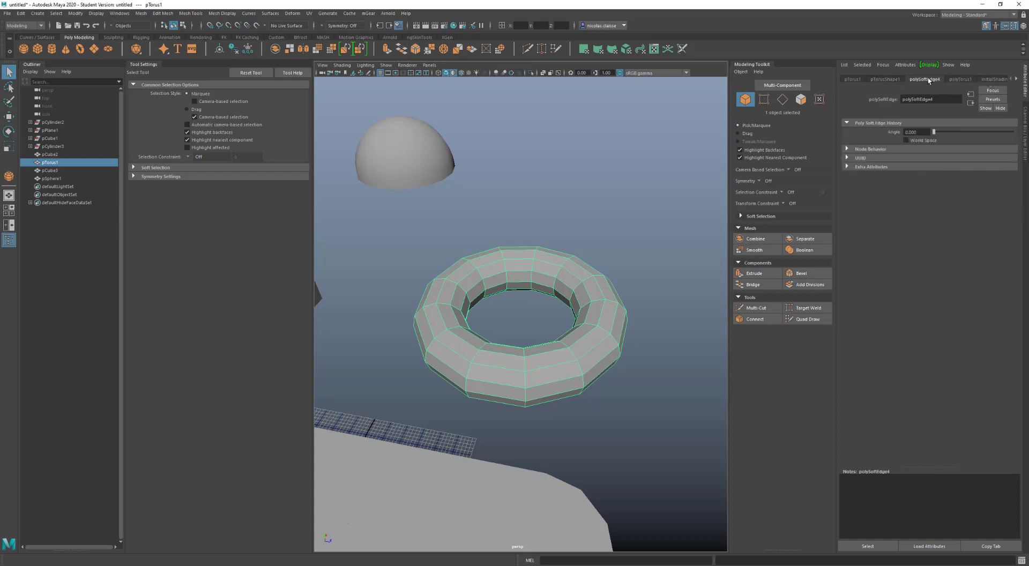
pyautogui.moveTo(947, 132); pyautogui.dragTo(1015, 132)
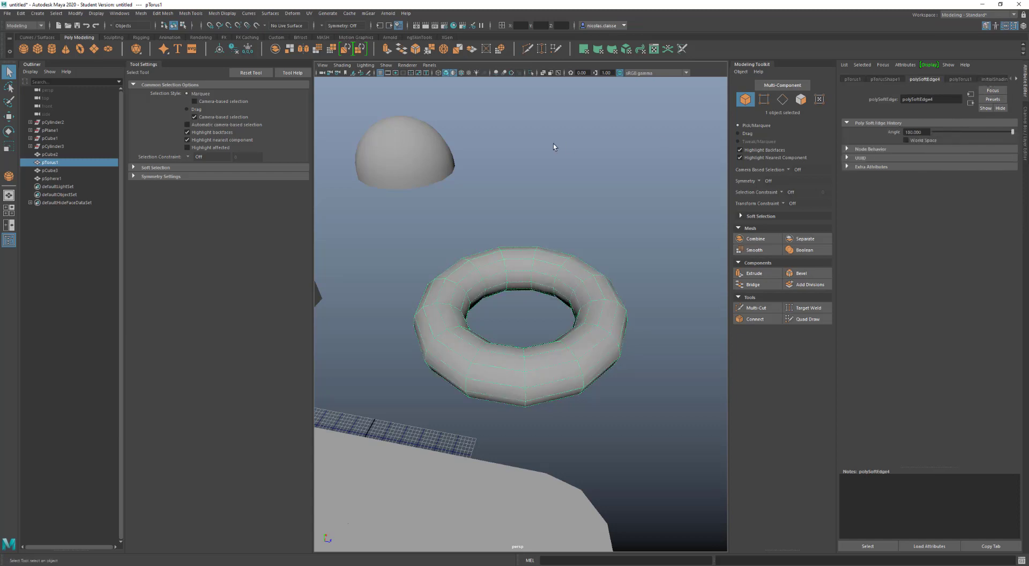
pyautogui.click(533, 209)
# - Apply Soften/Harden Edges with a 30-degree angle to the whole rounded box with the sloped section on top
pyautogui.scroll(-5, 525, 263)
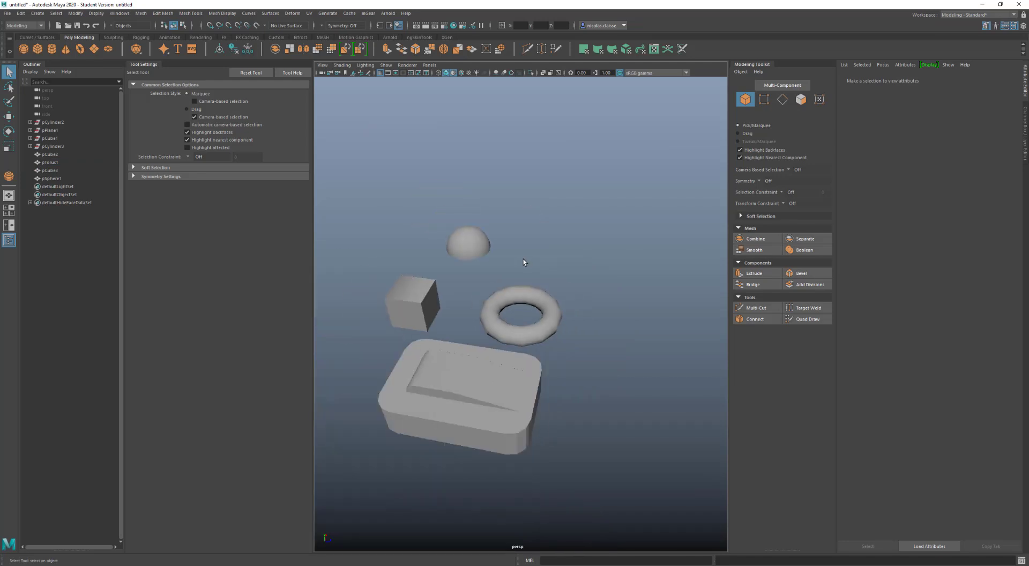
pyautogui.keyDown('alt'); pyautogui.moveTo(568, 301); pyautogui.dragTo(518, 328); pyautogui.keyUp('alt')
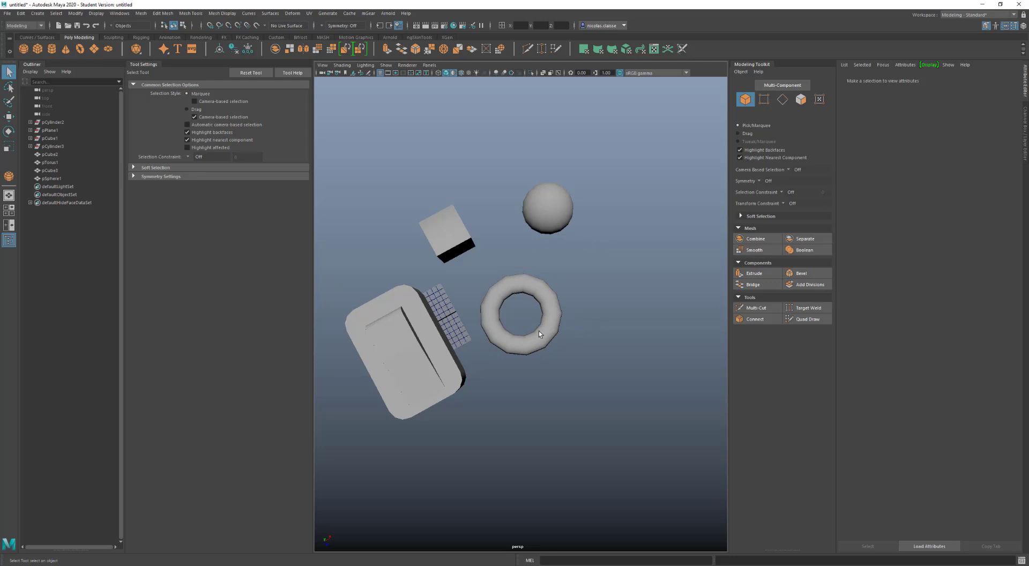
pyautogui.keyDown('alt'); pyautogui.moveTo(539, 331); pyautogui.dragTo(522, 294); pyautogui.keyUp('alt')
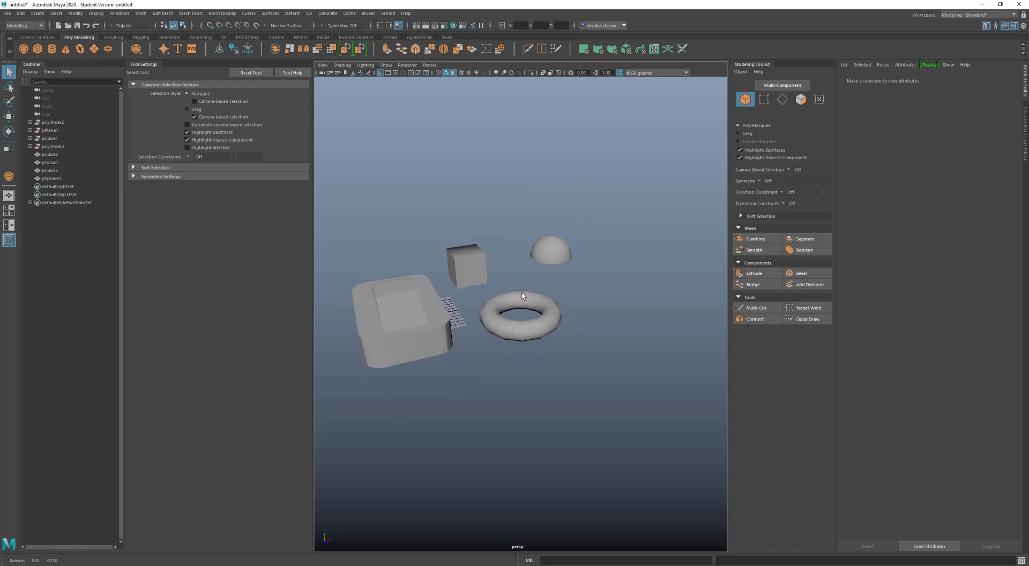
pyautogui.click(384, 333)
pyautogui.keyDown('alt'); pyautogui.moveTo(384, 333); pyautogui.dragTo(525, 279); pyautogui.keyUp('alt')
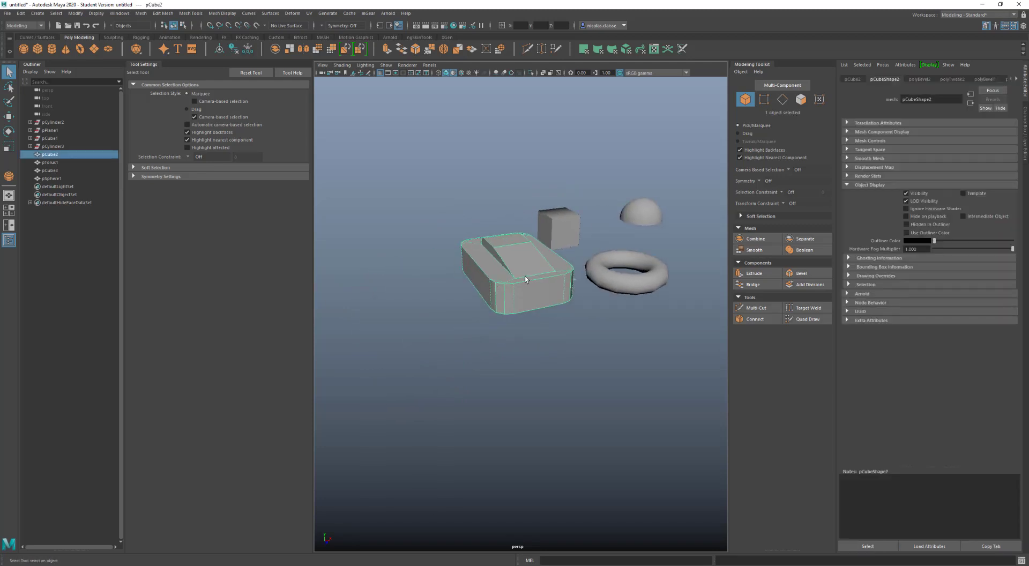
pyautogui.keyDown('shift'); pyautogui.moveTo(525, 279); pyautogui.dragTo(594, 305, button='right'); pyautogui.keyUp('shift')
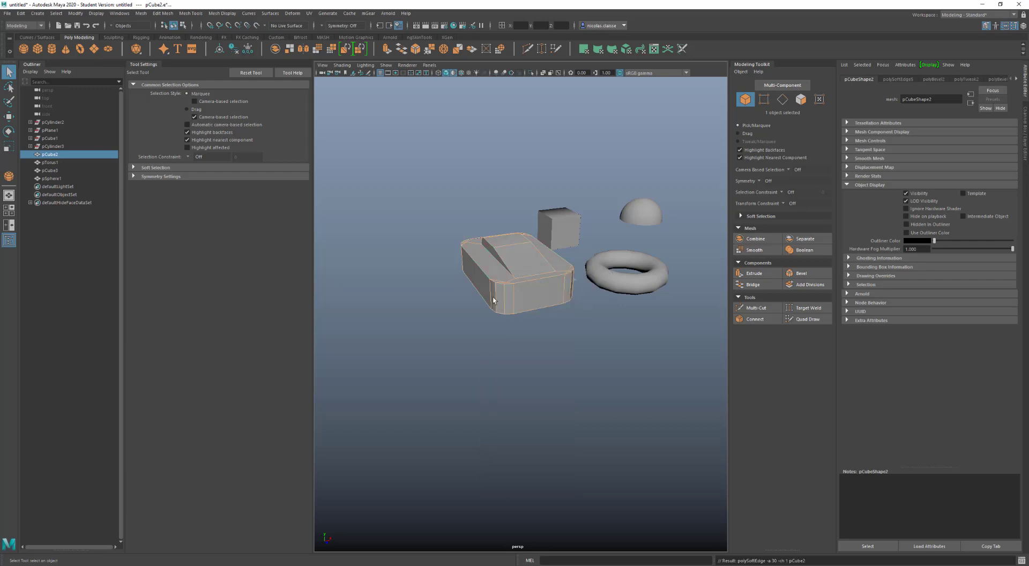
pyautogui.click(517, 310)
# - Raise the angle of the rounded box's soft-edge operation to about 35 degrees
pyautogui.keyDown('alt'); pyautogui.moveTo(557, 307); pyautogui.dragTo(558, 279); pyautogui.keyUp('alt')
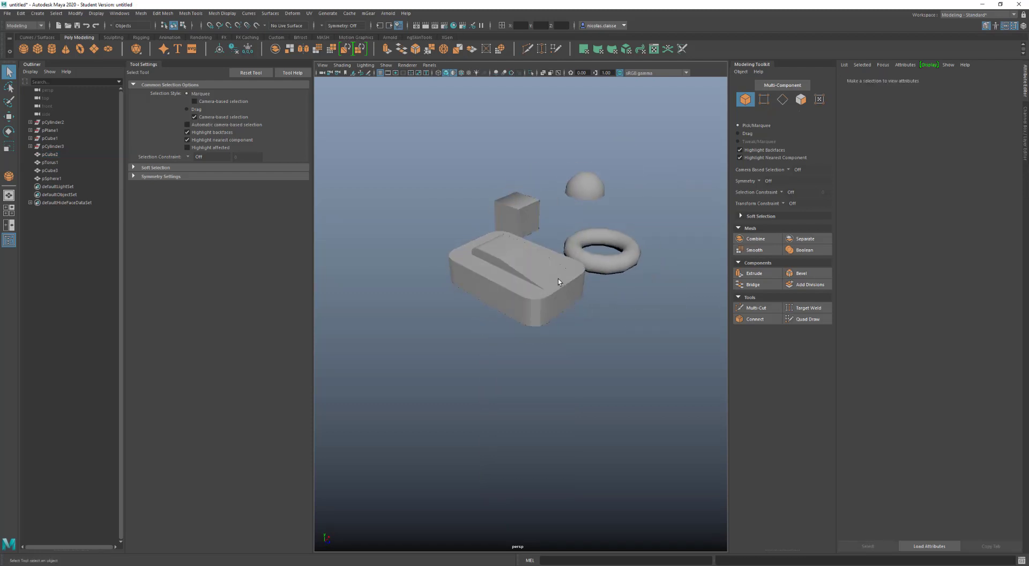
pyautogui.click(555, 298)
pyautogui.scroll(5, 554, 289)
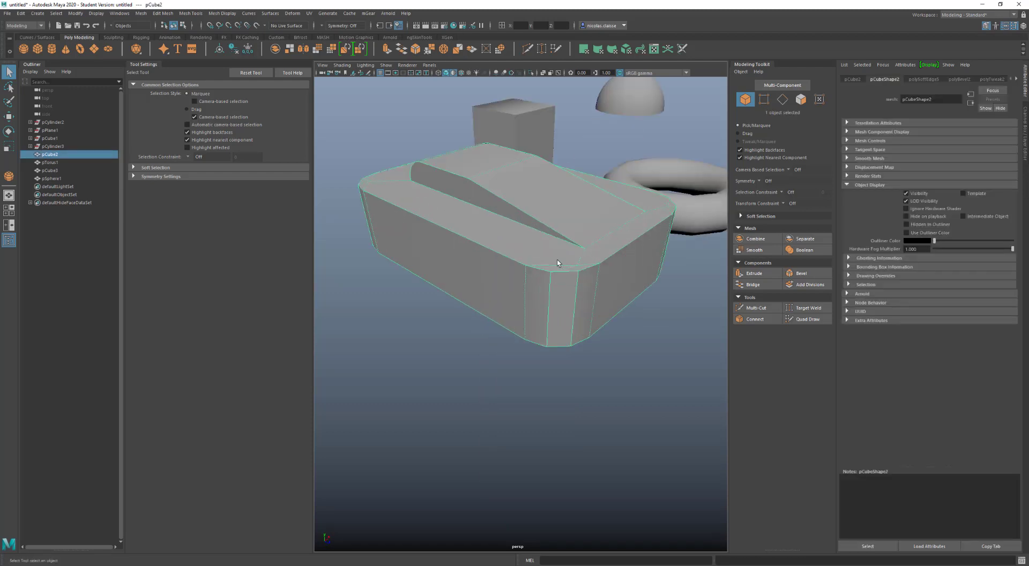
pyautogui.keyDown('alt'); pyautogui.moveTo(557, 253); pyautogui.dragTo(555, 304, button='middle'); pyautogui.keyUp('alt')
pyautogui.click(922, 79)
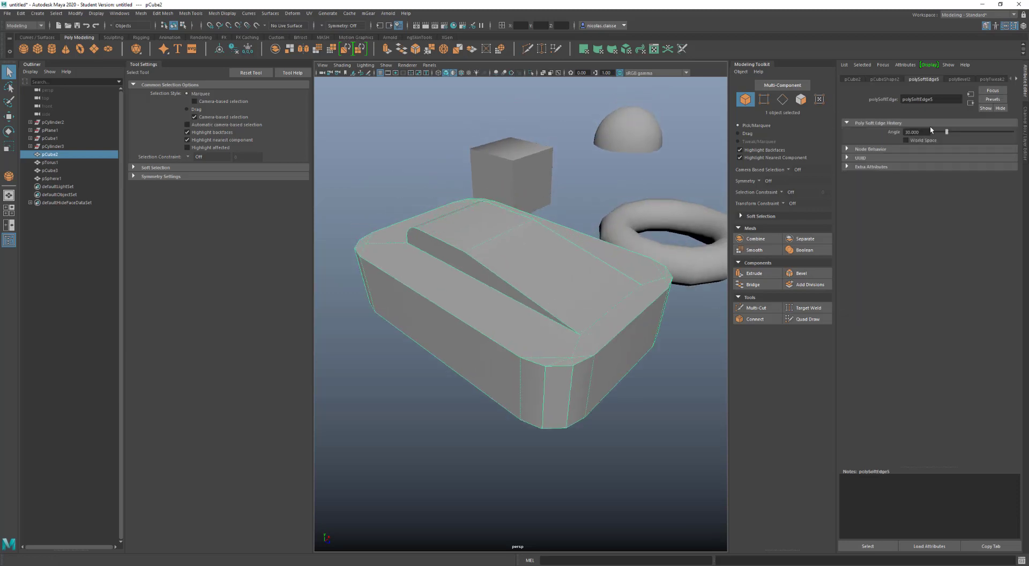
pyautogui.moveTo(945, 130); pyautogui.dragTo(945, 132)
pyautogui.moveTo(947, 132); pyautogui.dragTo(949, 132)
# - Harden the two edges crossing the middle and the low end of the box's sloped section, and return to object selection
pyautogui.moveTo(499, 236); pyautogui.dragTo(498, 215, button='right')
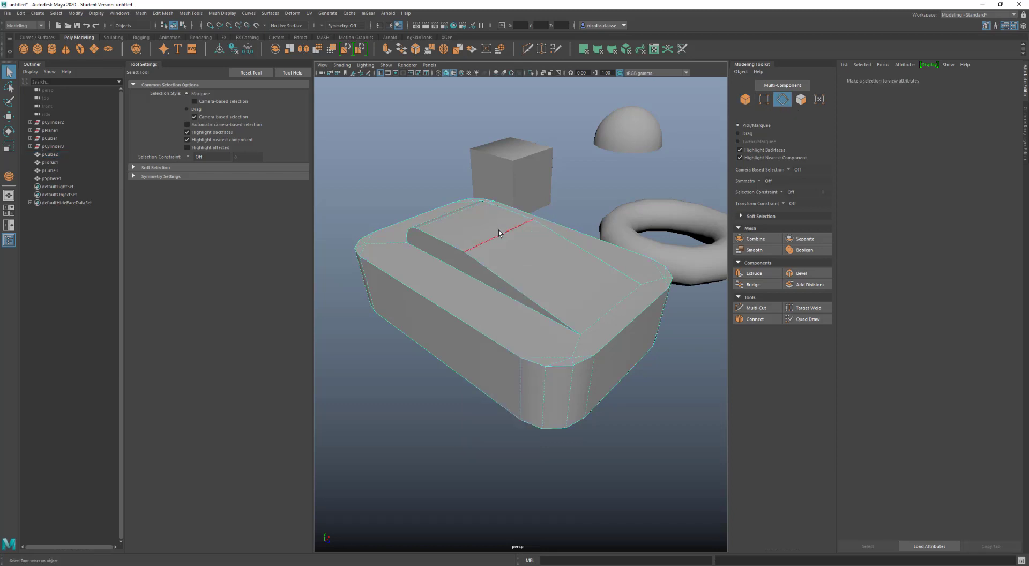
pyautogui.click(501, 233)
pyautogui.keyDown('shift'); pyautogui.click(610, 316); pyautogui.keyUp('shift')
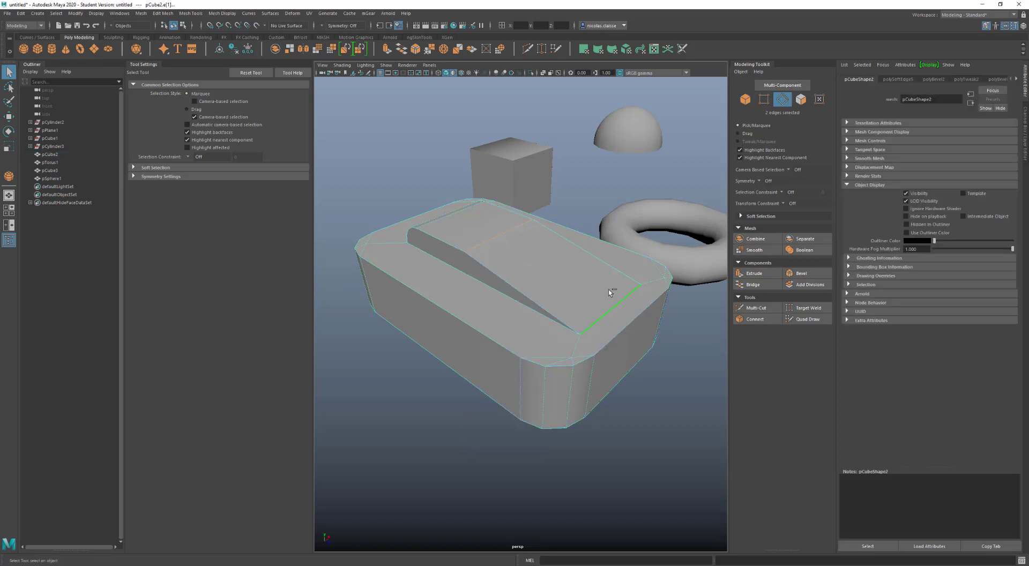
pyautogui.keyDown('shift'); pyautogui.rightClick(609, 292); pyautogui.keyUp('shift')
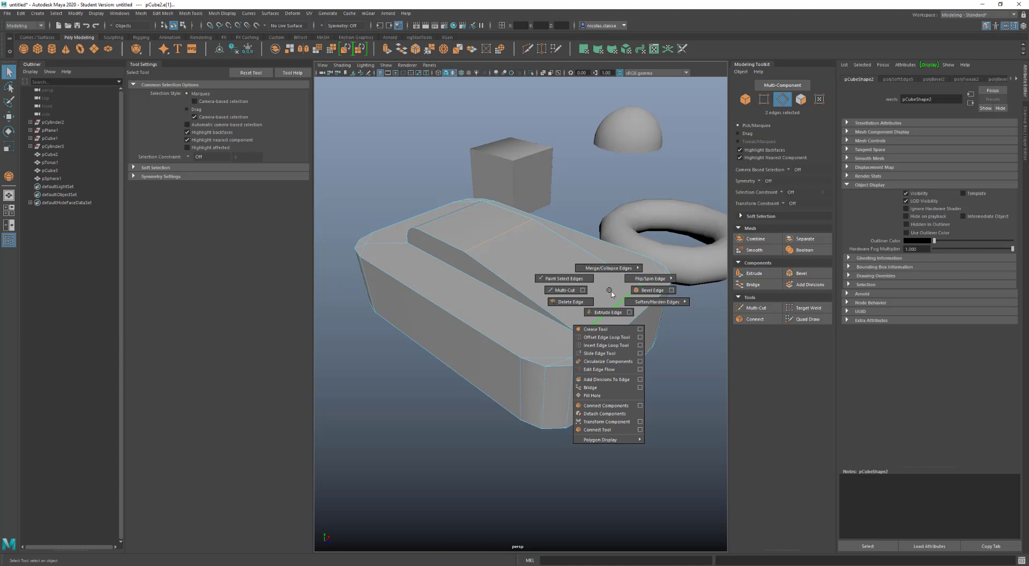
pyautogui.click(642, 310)
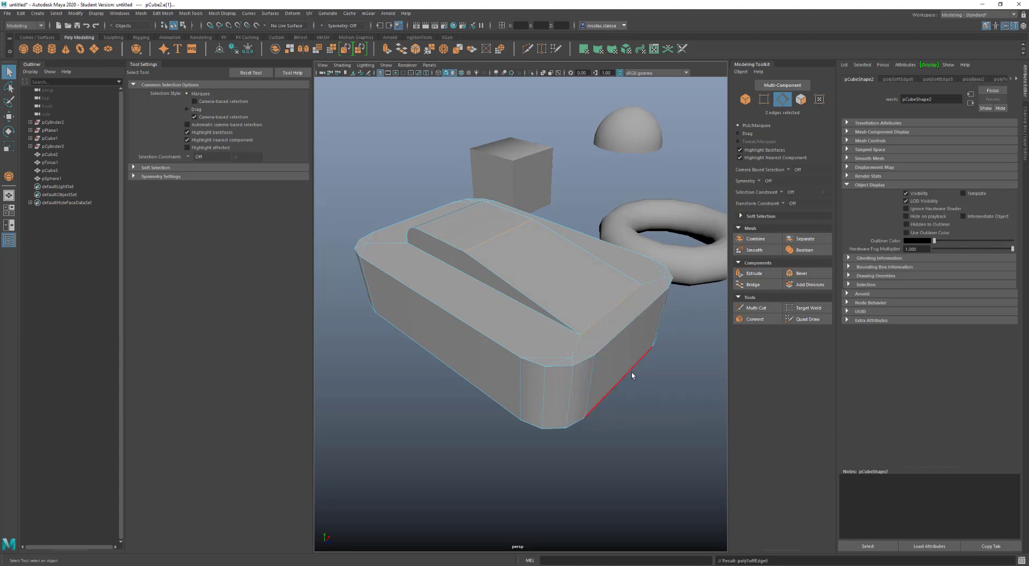
pyautogui.click(667, 405)
pyautogui.moveTo(515, 322); pyautogui.dragTo(646, 174, button='right')
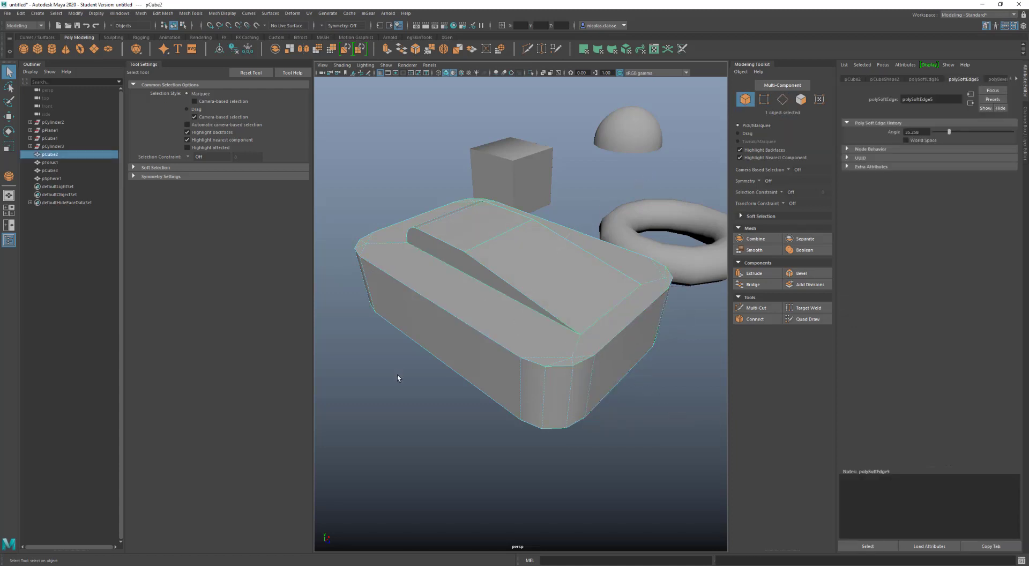
# - Select all edges of the rounded box and constrain the current and next selection to hard edges only
pyautogui.keyDown('alt'); pyautogui.moveTo(492, 366); pyautogui.dragTo(512, 319); pyautogui.keyUp('alt')
pyautogui.scroll(3, 529, 313)
pyautogui.moveTo(500, 318); pyautogui.dragTo(499, 296, button='right')
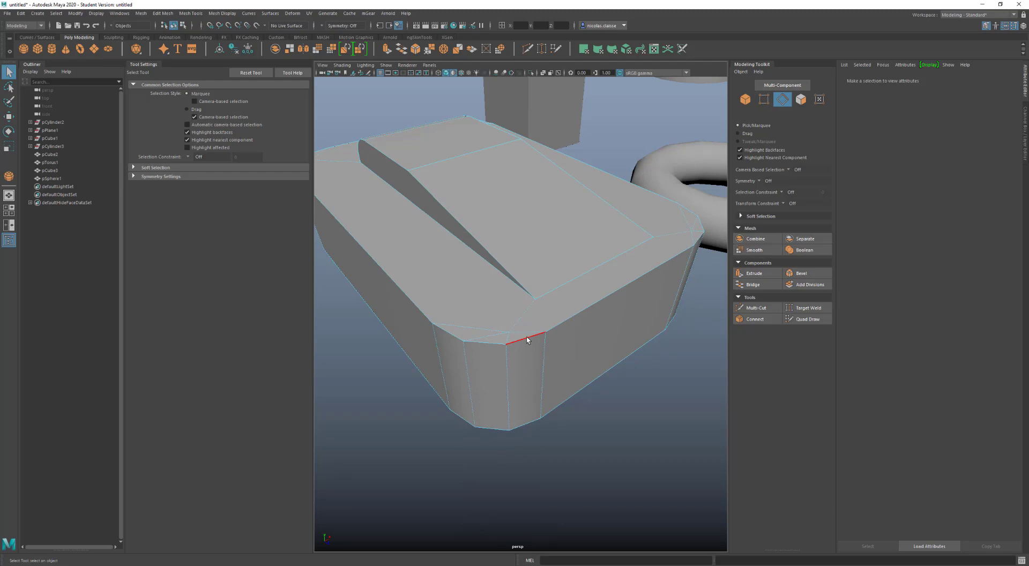
pyautogui.scroll(-5, 527, 339)
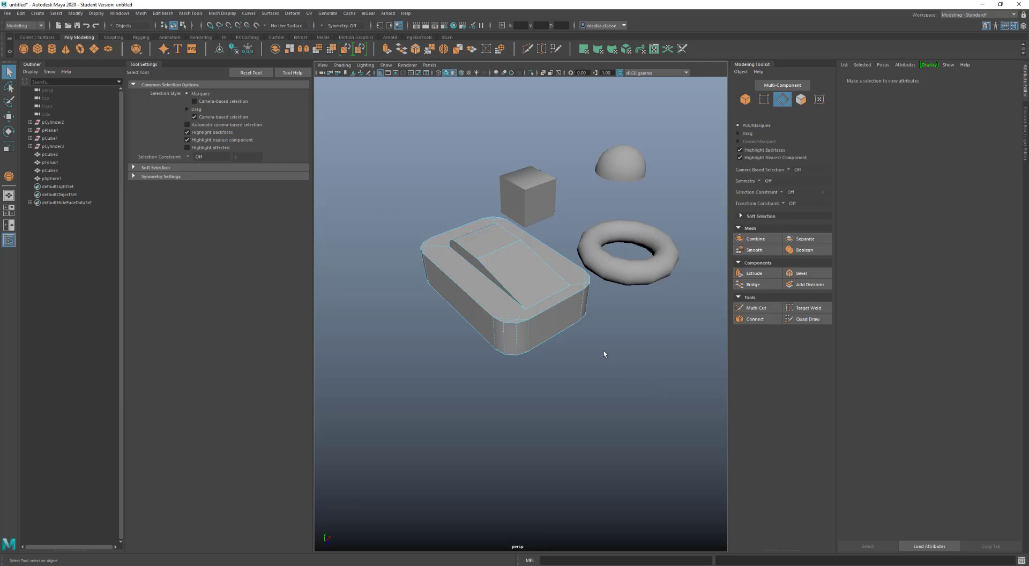
pyautogui.keyDown('alt'); pyautogui.moveTo(604, 352); pyautogui.dragTo(532, 292); pyautogui.keyUp('alt')
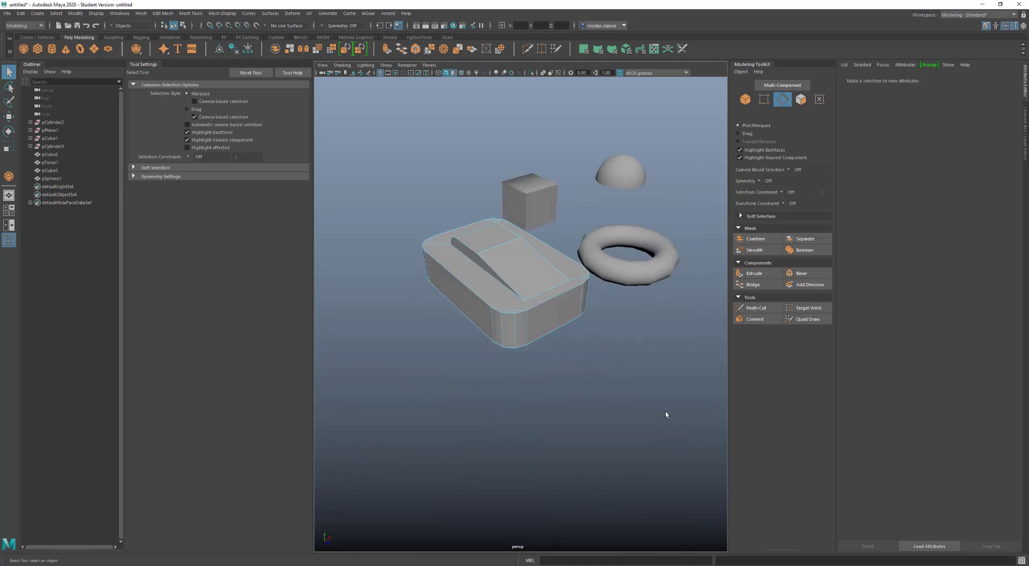
pyautogui.moveTo(665, 414); pyautogui.dragTo(379, 180)
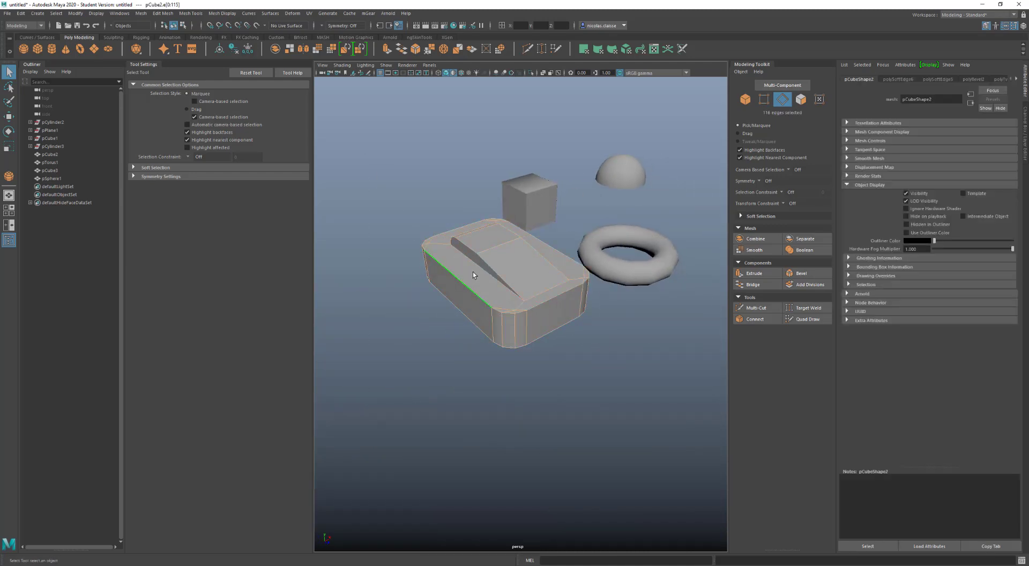
pyautogui.rightClick(504, 265)
pyautogui.moveTo(503, 261); pyautogui.dragTo(503, 355, button='right')
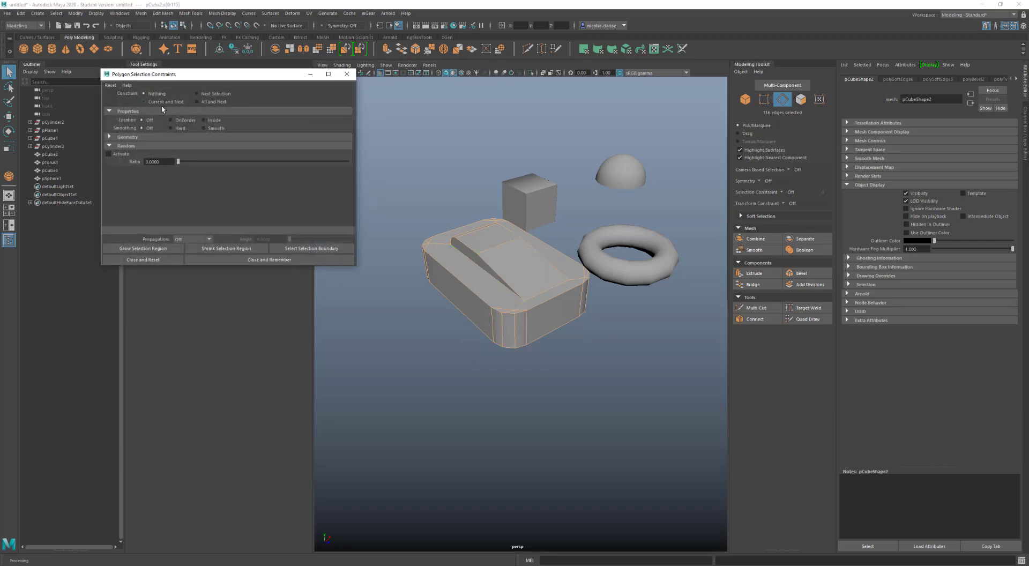
pyautogui.click(161, 103)
pyautogui.click(183, 127)
# - Remove the edges of the sloped section from the hard-edge selection, keeping the box's outer edges selected
pyautogui.scroll(3, 517, 306)
pyautogui.keyDown('alt'); pyautogui.moveTo(557, 273); pyautogui.dragTo(524, 294); pyautogui.keyUp('alt')
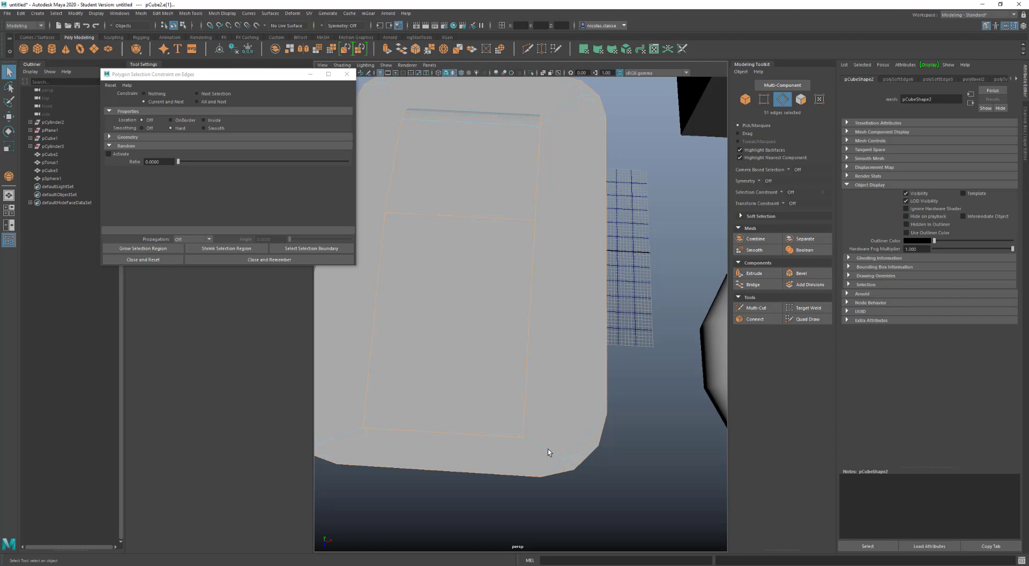
pyautogui.moveTo(547, 450); pyautogui.dragTo(372, 104)
pyautogui.keyDown('ctrl'); pyautogui.moveTo(412, 316); pyautogui.dragTo(352, 267); pyautogui.keyUp('ctrl')
pyautogui.keyDown('alt'); pyautogui.moveTo(403, 292); pyautogui.dragTo(473, 294); pyautogui.keyUp('alt')
pyautogui.scroll(5, 488, 306)
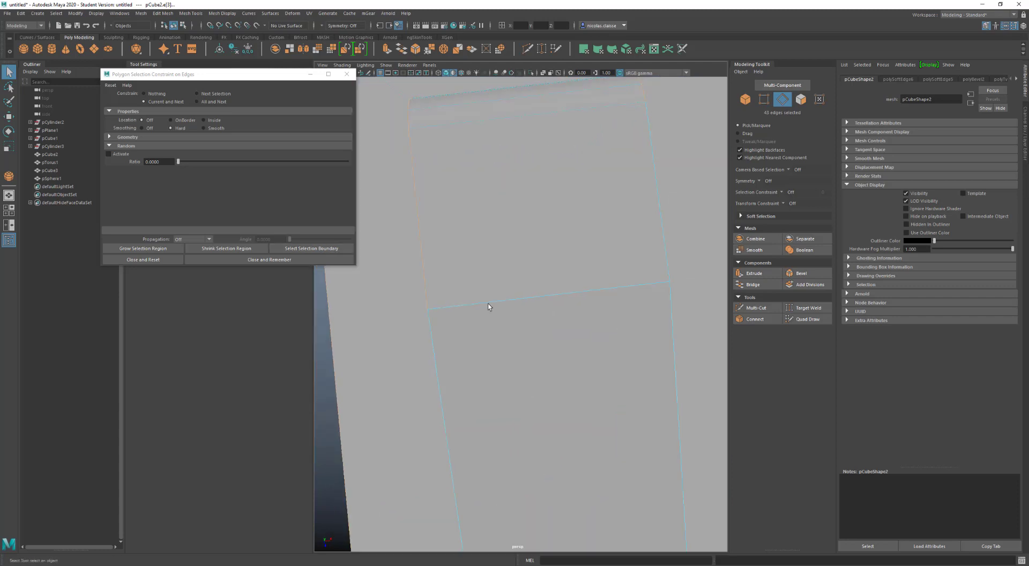
pyautogui.scroll(-4, 549, 342)
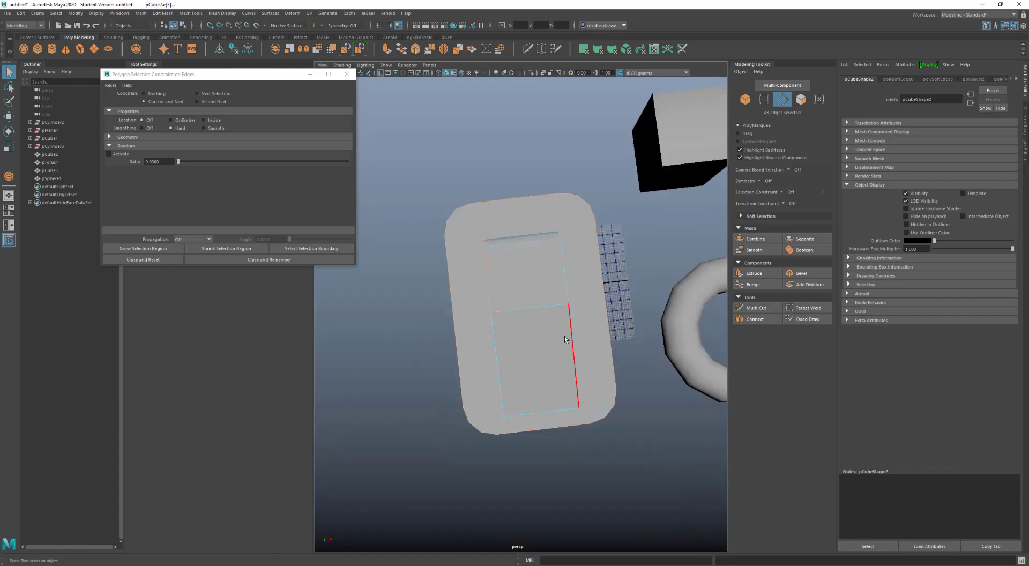
pyautogui.keyDown('ctrl'); pyautogui.moveTo(582, 327); pyautogui.dragTo(478, 217); pyautogui.keyUp('ctrl')
# - Finish adjusting the edge selection and bevel the box's selected outer edges with fraction 0.5 and one segment
pyautogui.keyDown('alt'); pyautogui.moveTo(483, 301); pyautogui.dragTo(533, 237); pyautogui.keyUp('alt')
pyautogui.keyDown('shift'); pyautogui.click(532, 236); pyautogui.keyUp('shift')
pyautogui.keyDown('alt'); pyautogui.moveTo(535, 191); pyautogui.dragTo(524, 233); pyautogui.keyUp('alt')
pyautogui.keyDown('shift'); pyautogui.rightClick(526, 236); pyautogui.keyUp('shift')
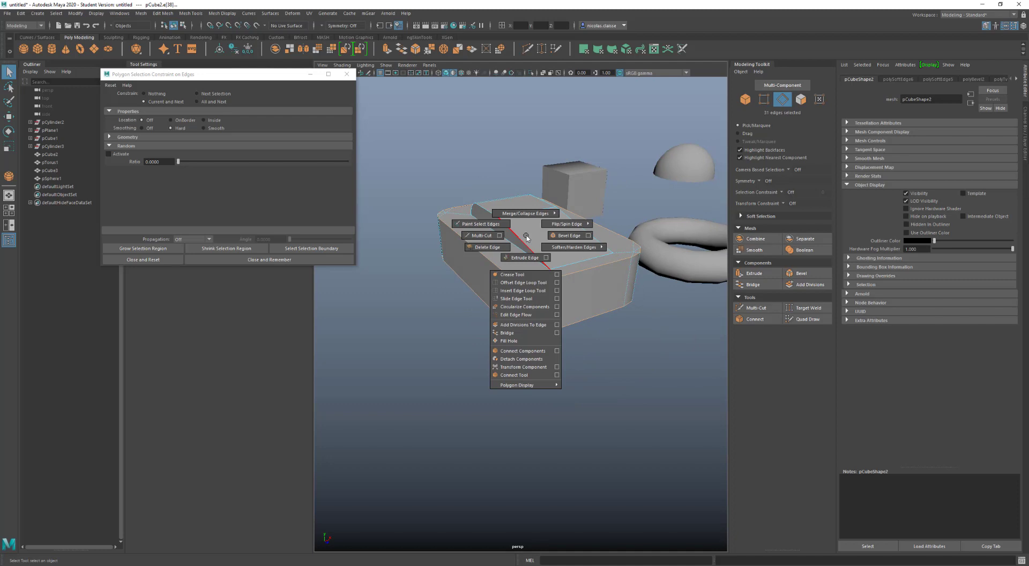
pyautogui.click(560, 236)
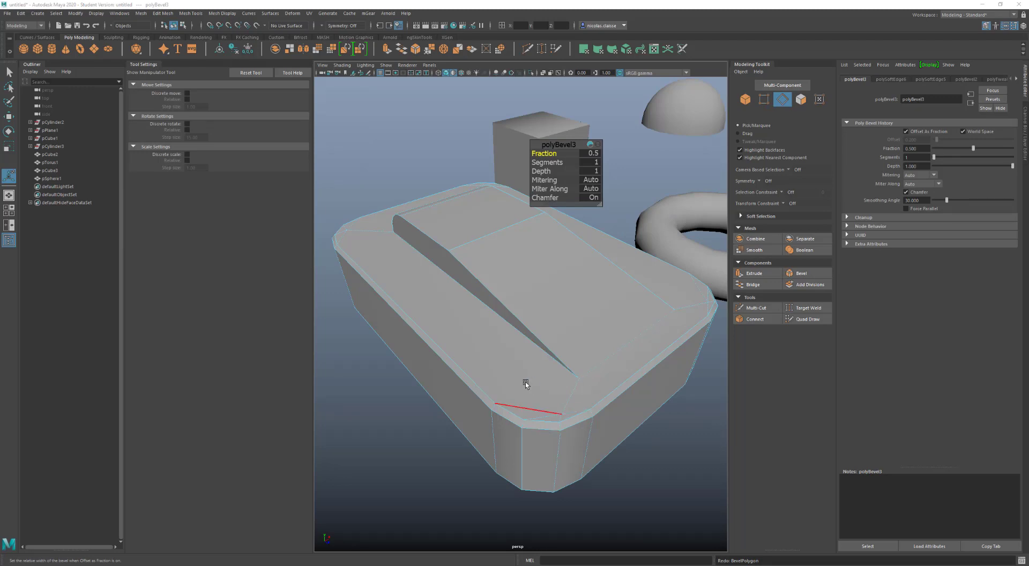
# - Restore the bevel on the box's outer edges and set its smoothing angle to 54.742
pyautogui.click(555, 451)
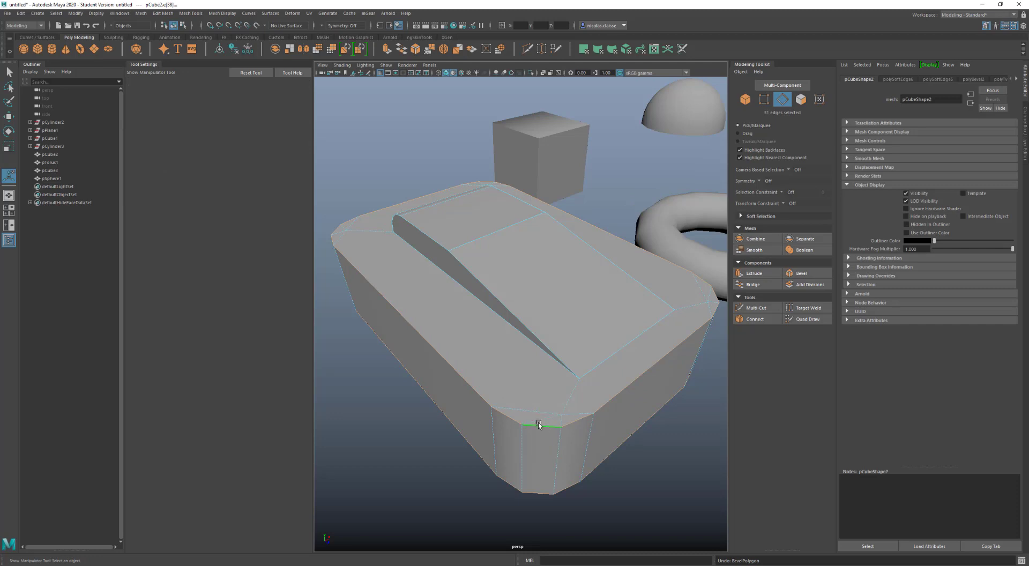
pyautogui.hotkey('shift', 'z')
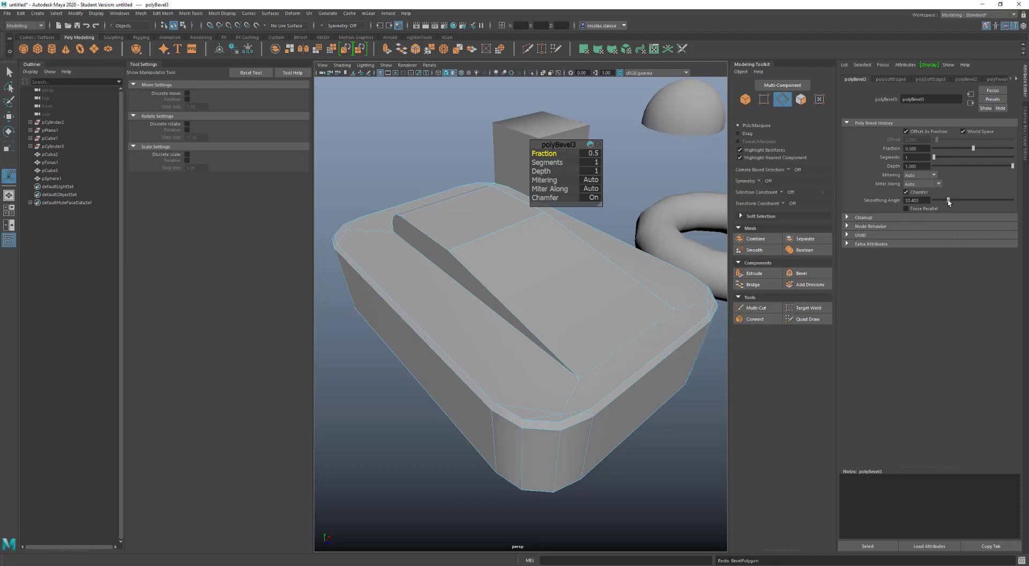
pyautogui.moveTo(947, 201)
pyautogui.mouseDown()
pyautogui.moveTo(978, 200)
pyautogui.moveTo(958, 201)
pyautogui.mouseUp()
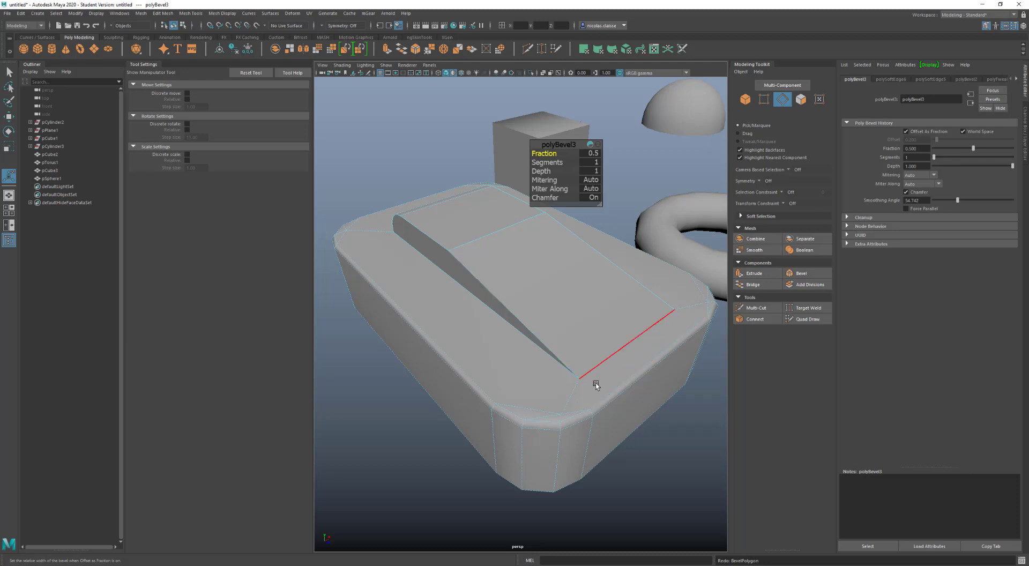
pyautogui.keyDown('alt'); pyautogui.moveTo(606, 394); pyautogui.dragTo(596, 365); pyautogui.keyUp('alt')
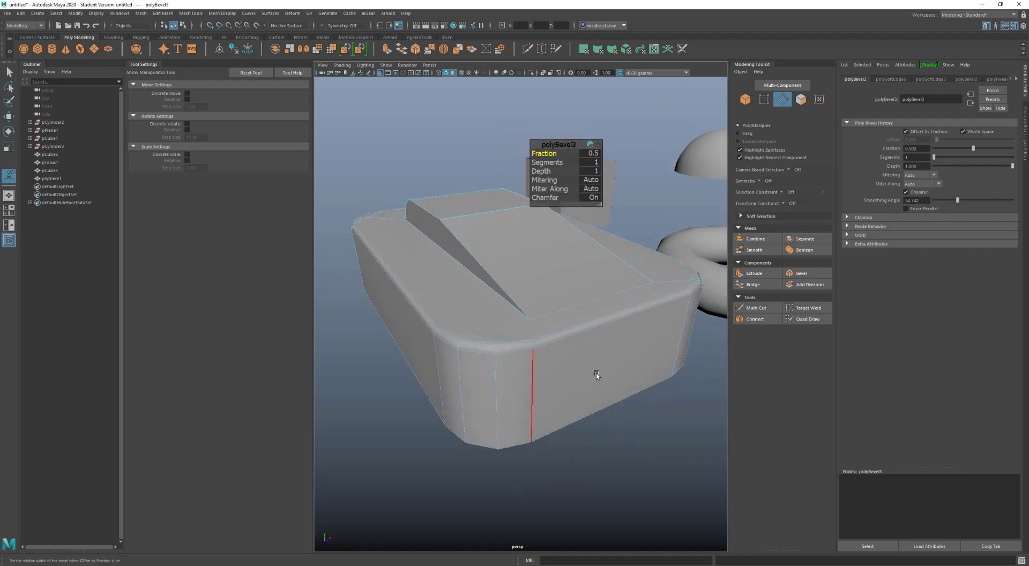
pyautogui.keyDown('alt'); pyautogui.moveTo(597, 375); pyautogui.dragTo(599, 373); pyautogui.keyUp('alt')
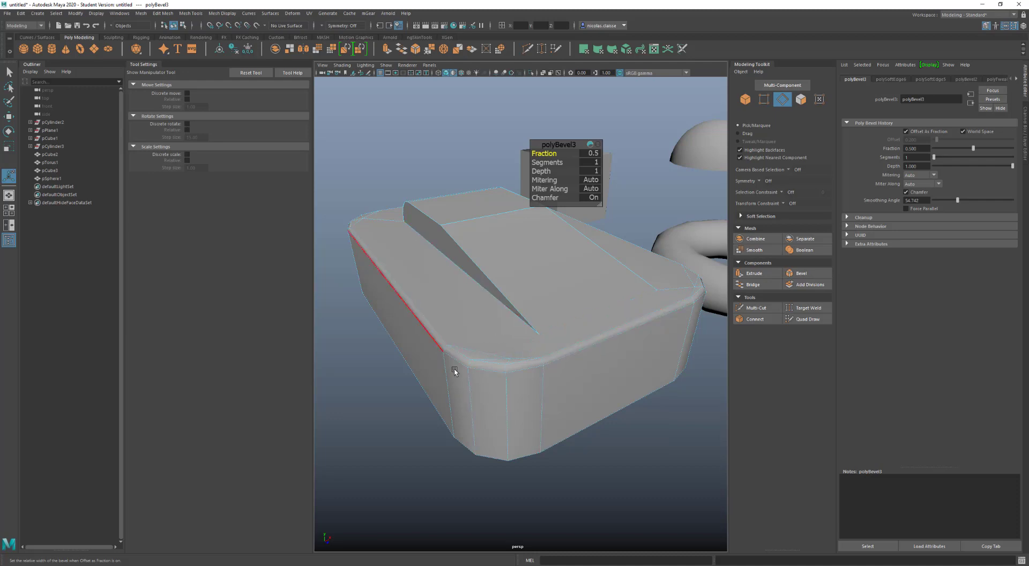
pyautogui.keyDown('alt'); pyautogui.moveTo(515, 370); pyautogui.dragTo(528, 370); pyautogui.keyUp('alt')
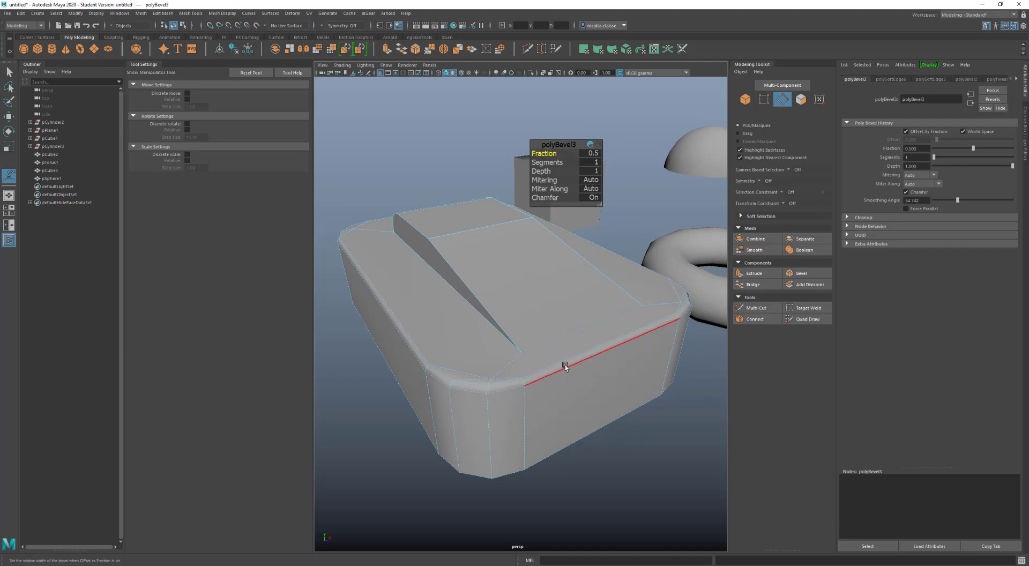
pyautogui.keyDown('alt'); pyautogui.moveTo(562, 362); pyautogui.dragTo(564, 360); pyautogui.keyUp('alt')
pyautogui.scroll(-6, 564, 360)
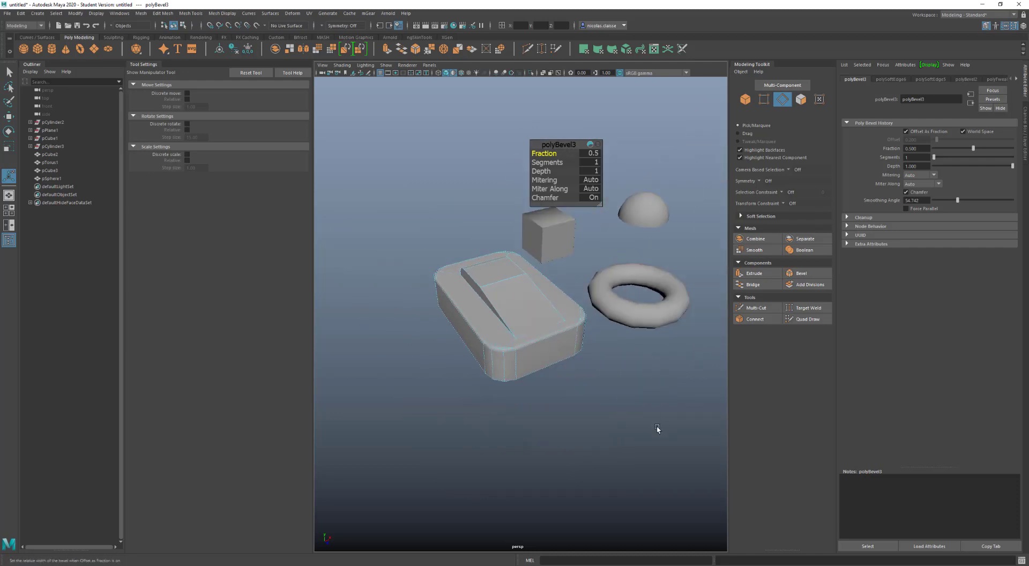
pyautogui.scroll(3, 552, 340)
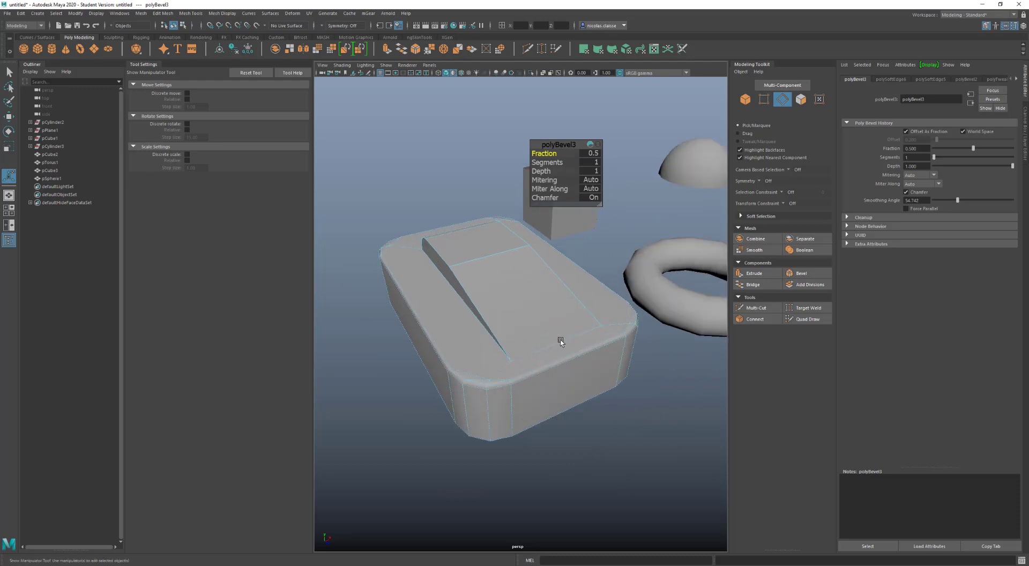
# - Set the box bevel's smoothing angle to 55.670 and its segments to 2
pyautogui.moveTo(957, 200)
pyautogui.mouseDown()
pyautogui.moveTo(948, 200)
pyautogui.moveTo(958, 200)
pyautogui.mouseUp()
pyautogui.moveTo(936, 157); pyautogui.dragTo(941, 158)
pyautogui.scroll(3, 554, 335)
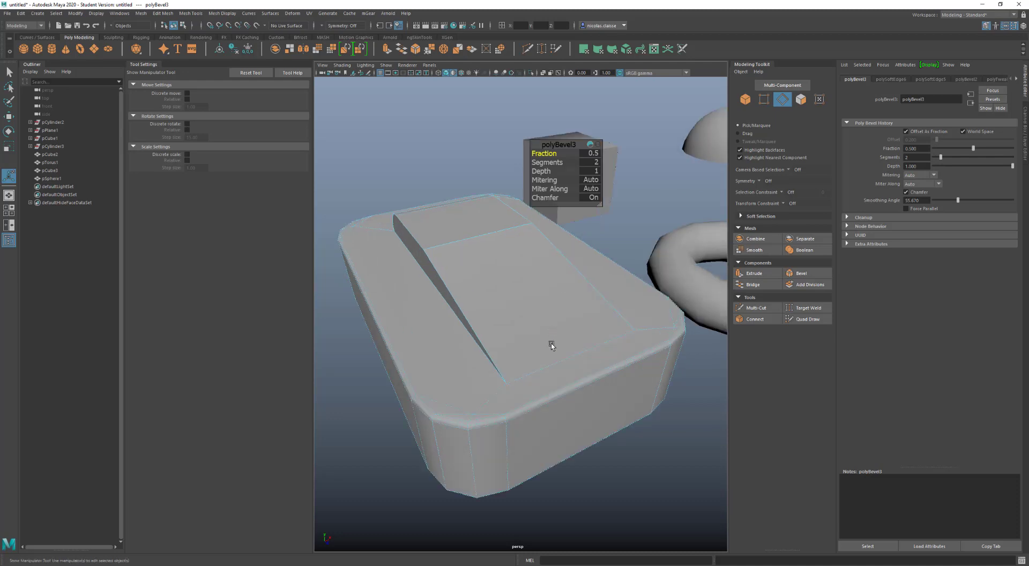
# - Harden the edge at the low end of the box's sloped section, return to object selection, and deselect the box
pyautogui.click(559, 365)
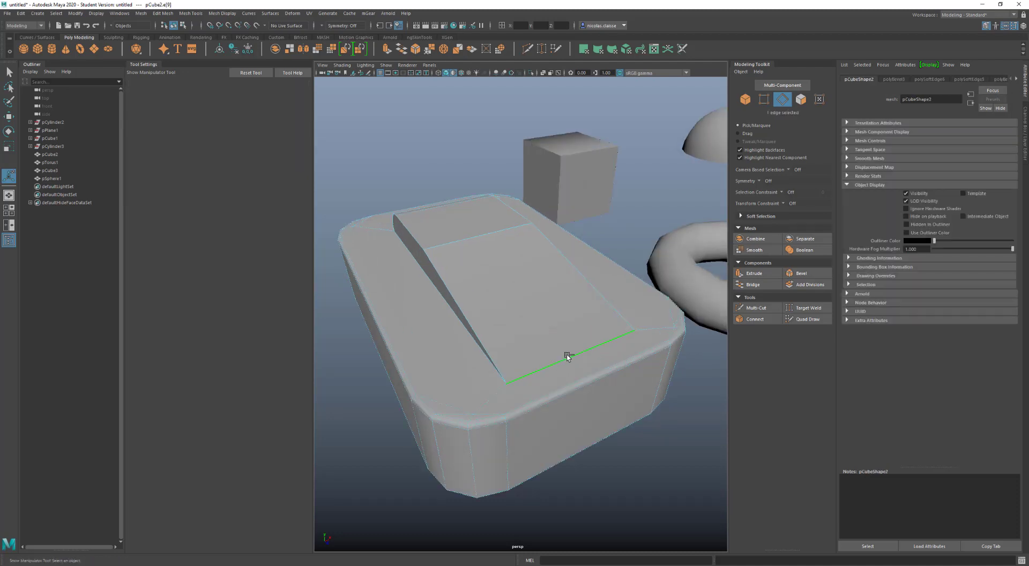
pyautogui.keyDown('shift'); pyautogui.moveTo(567, 354); pyautogui.dragTo(610, 372, button='right'); pyautogui.keyUp('shift')
pyautogui.moveTo(546, 342); pyautogui.dragTo(588, 328, button='right')
pyautogui.click(654, 484)
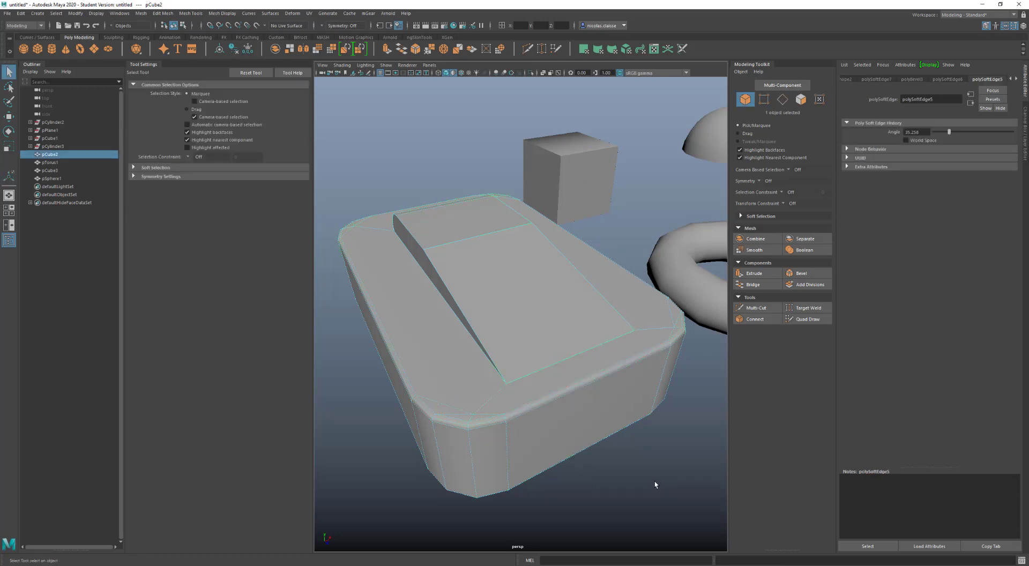
# - Reopen the bevel history of the rounded box and increase its segments above 2 for a rounder edge
pyautogui.moveTo(601, 476)
pyautogui.keyDown('alt'); pyautogui.mouseDown()
pyautogui.moveTo(665, 478)
pyautogui.moveTo(620, 445)
pyautogui.moveTo(620, 480)
pyautogui.mouseUp(); pyautogui.keyUp('alt')
pyautogui.keyDown('alt'); pyautogui.moveTo(585, 374); pyautogui.dragTo(564, 360); pyautogui.keyUp('alt')
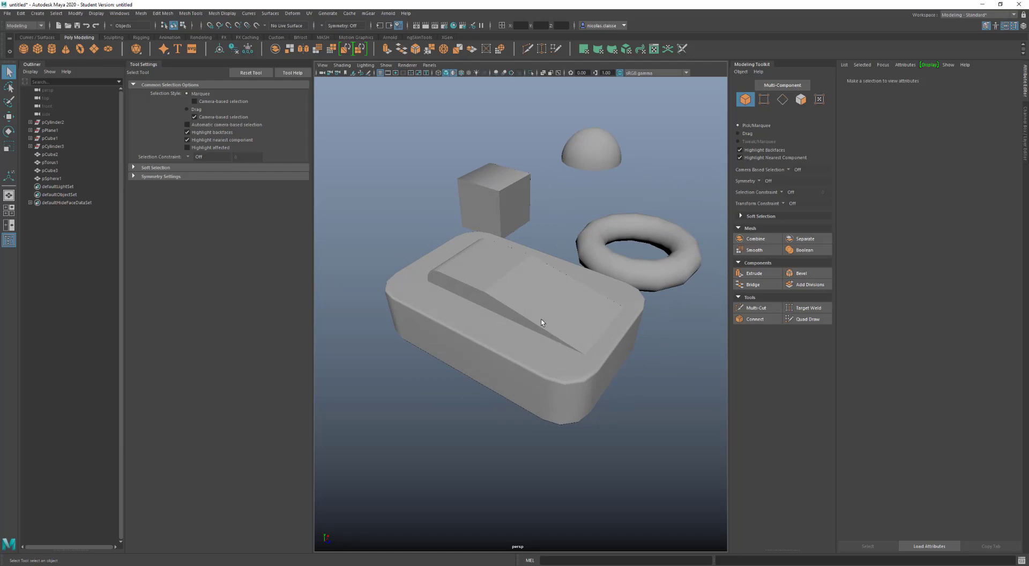
pyautogui.scroll(5, 517, 331)
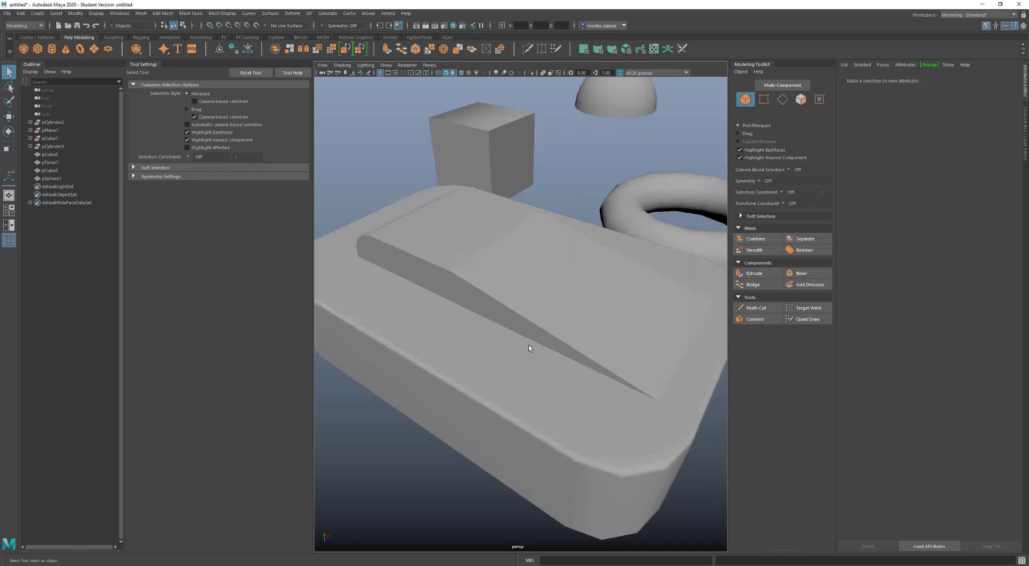
pyautogui.keyDown('alt'); pyautogui.moveTo(528, 345); pyautogui.dragTo(551, 385); pyautogui.keyUp('alt')
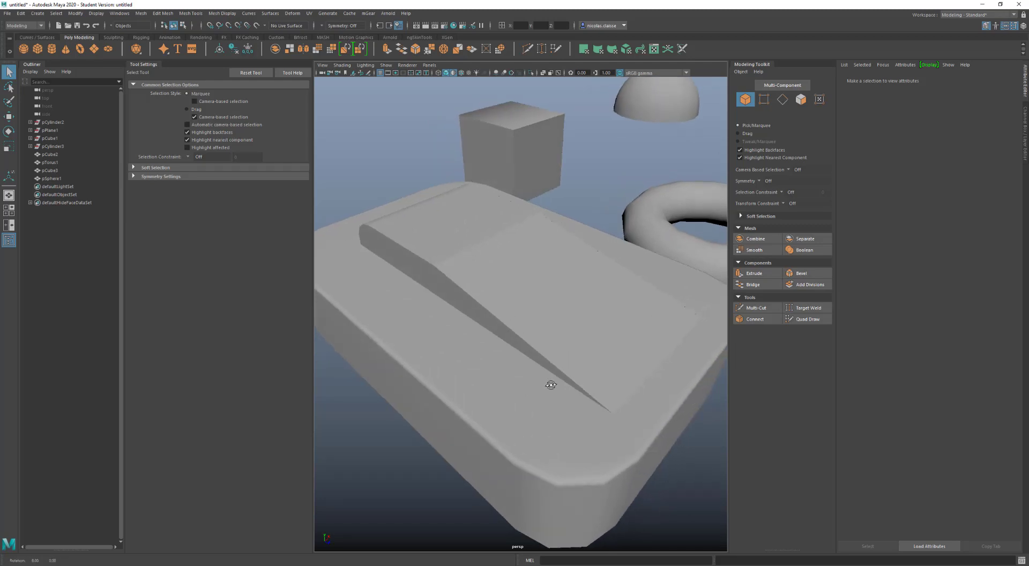
pyautogui.click(445, 413)
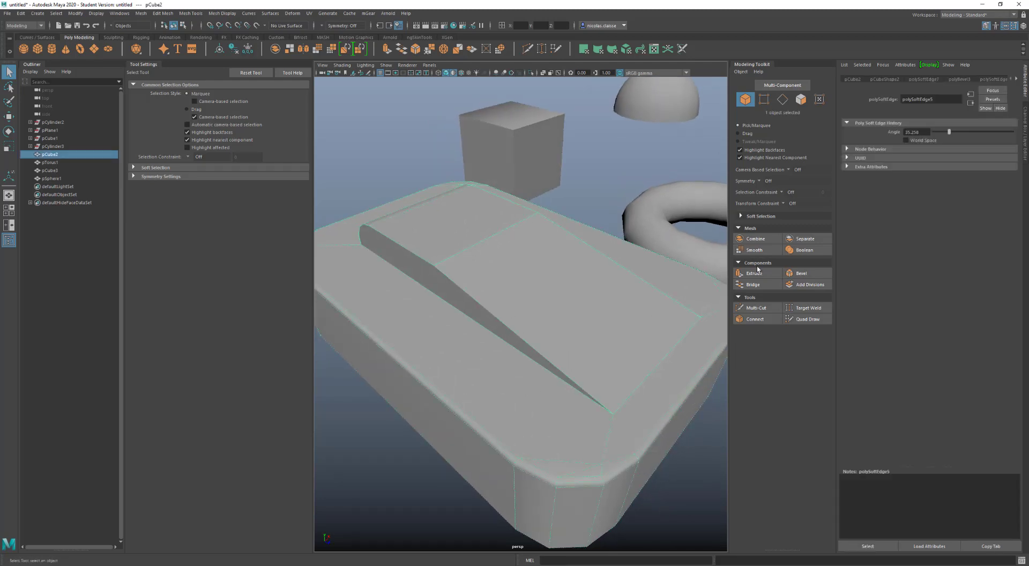
pyautogui.click(958, 79)
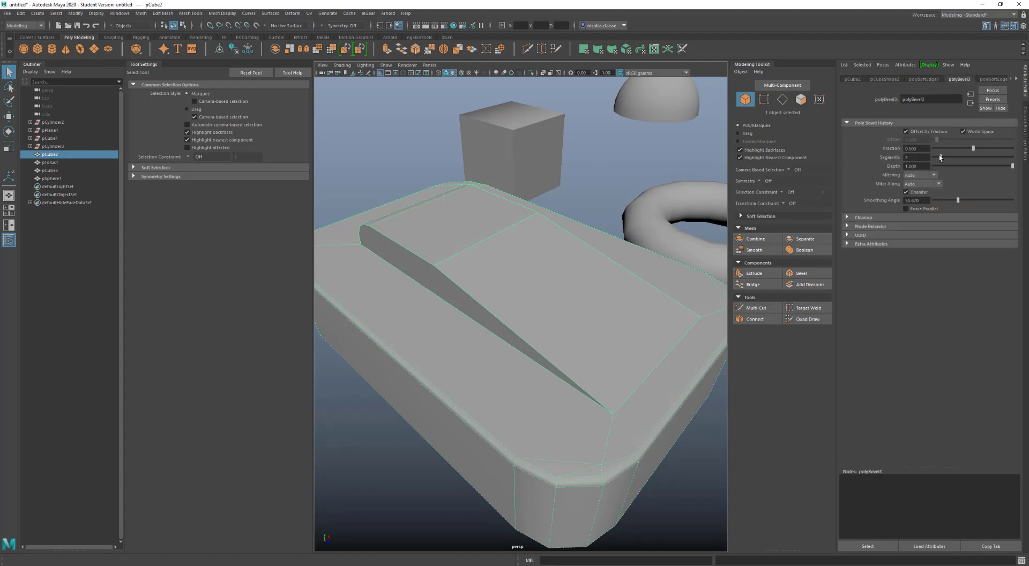
pyautogui.moveTo(940, 157); pyautogui.dragTo(954, 157)
pyautogui.click(421, 452)
pyautogui.scroll(-5, 503, 414)
pyautogui.keyDown('alt'); pyautogui.moveTo(529, 364); pyautogui.dragTo(517, 304); pyautogui.keyUp('alt')
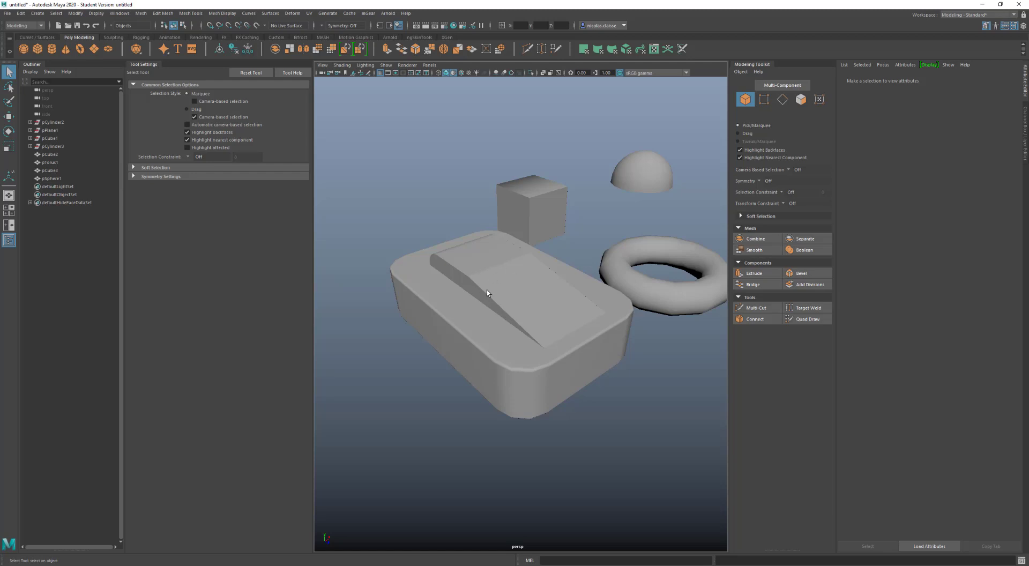
# - Set the torus's axis subdivisions to 34 and raise its height subdivisions for a denser mesh
pyautogui.scroll(-6, 493, 289)
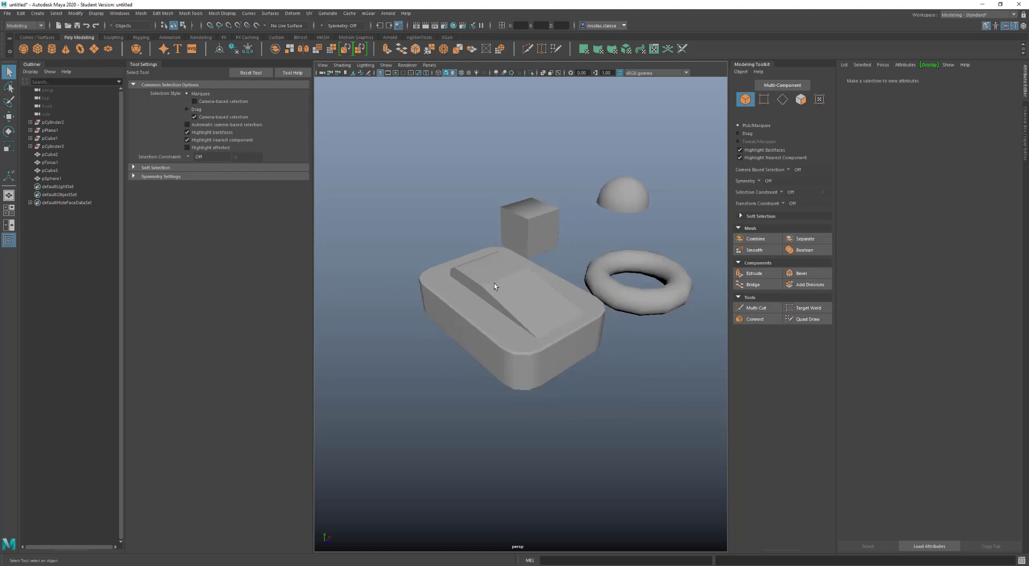
pyautogui.scroll(-2, 516, 284)
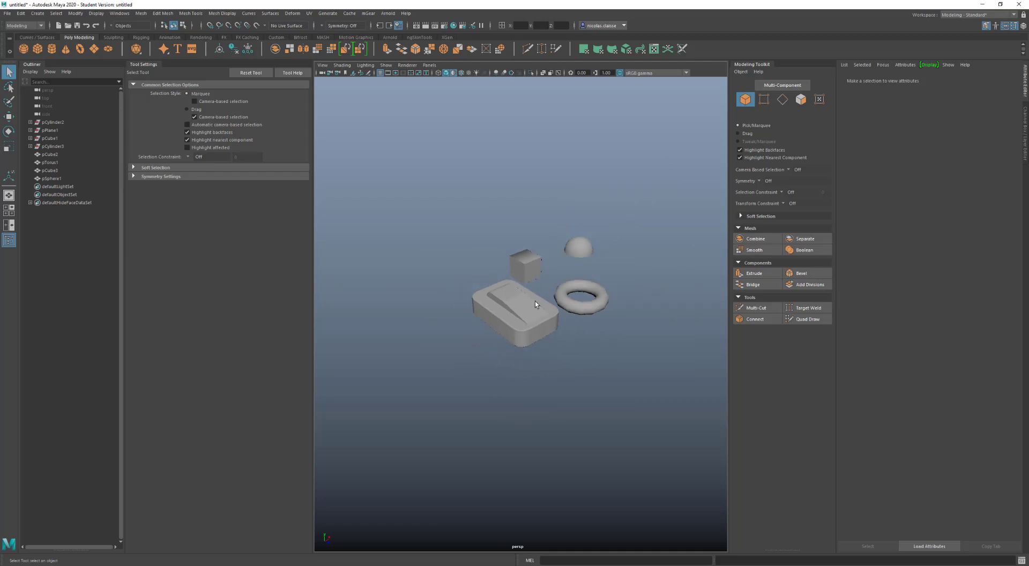
pyautogui.scroll(-2, 480, 285)
pyautogui.scroll(-2, 516, 309)
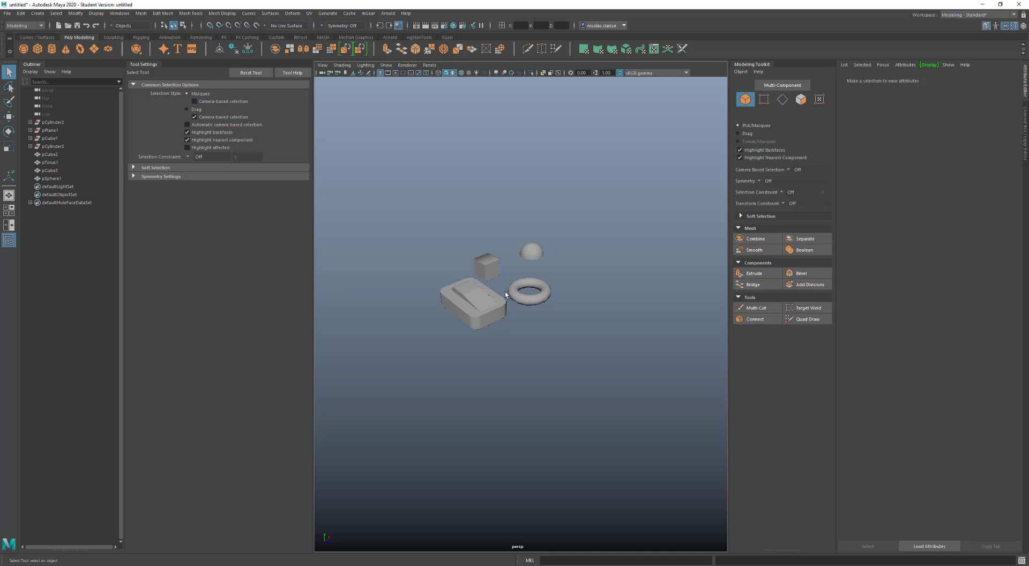
pyautogui.scroll(5, 505, 294)
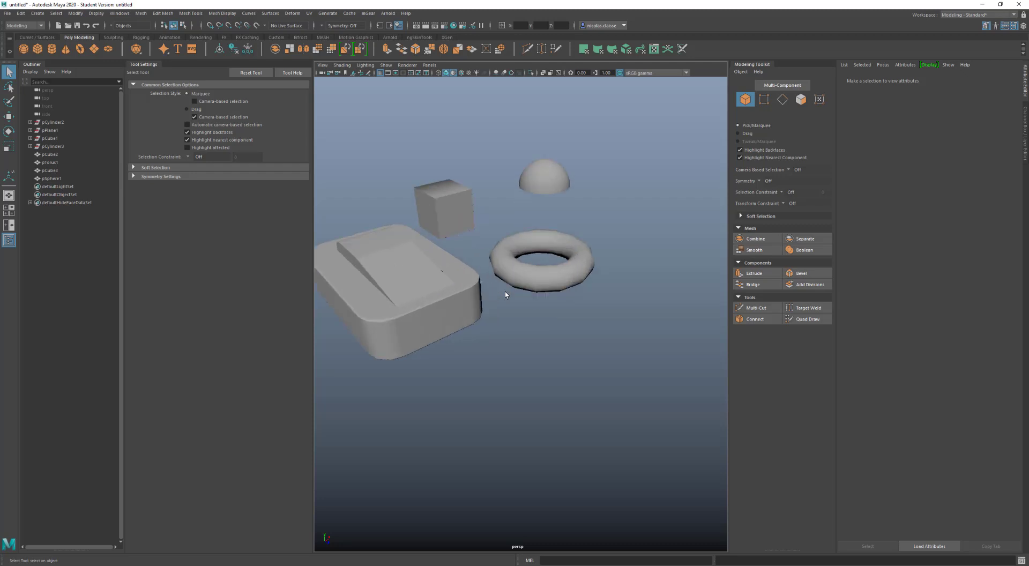
pyautogui.click(539, 272)
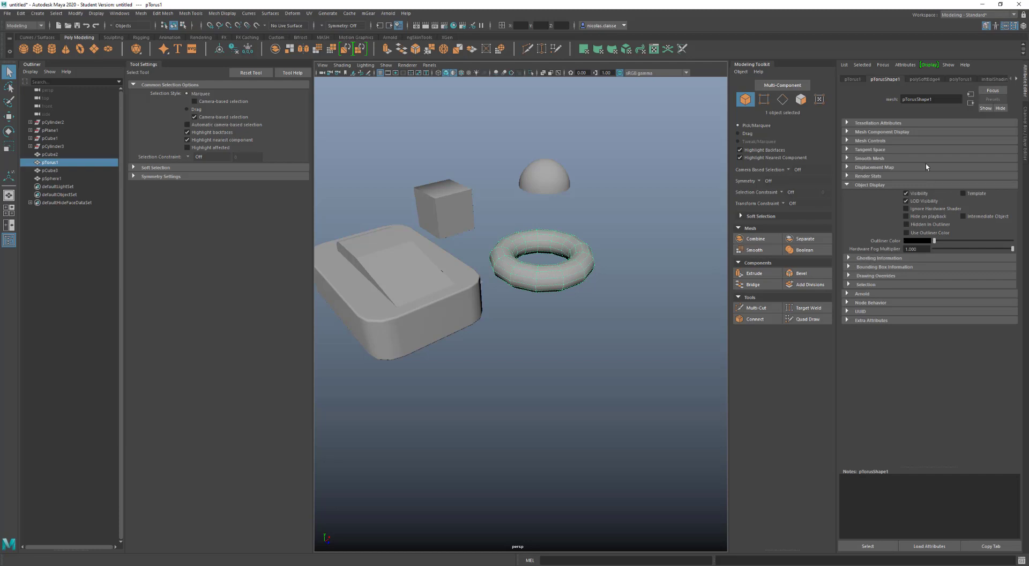
pyautogui.click(960, 79)
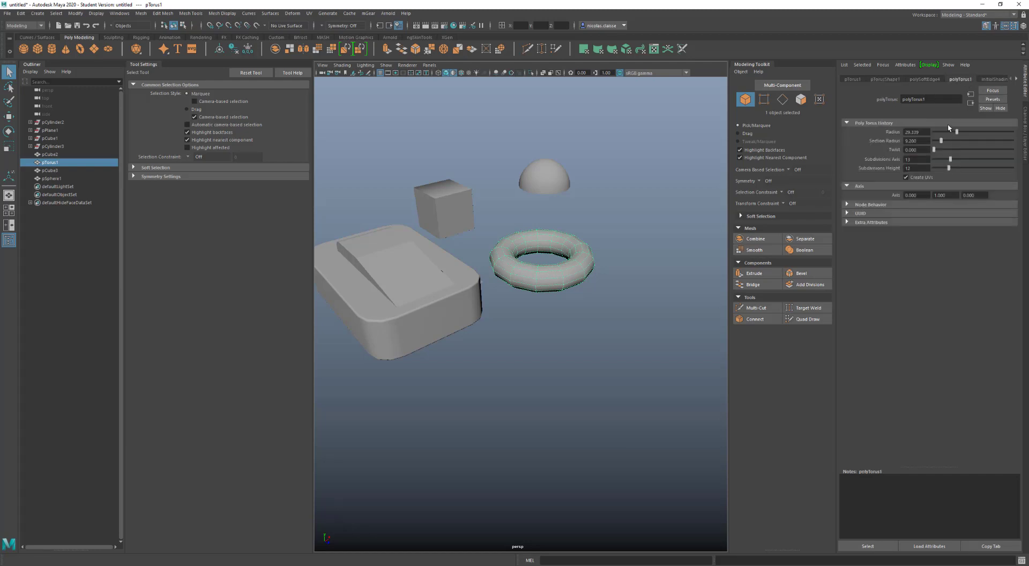
pyautogui.moveTo(957, 158); pyautogui.dragTo(986, 159)
pyautogui.click(552, 298)
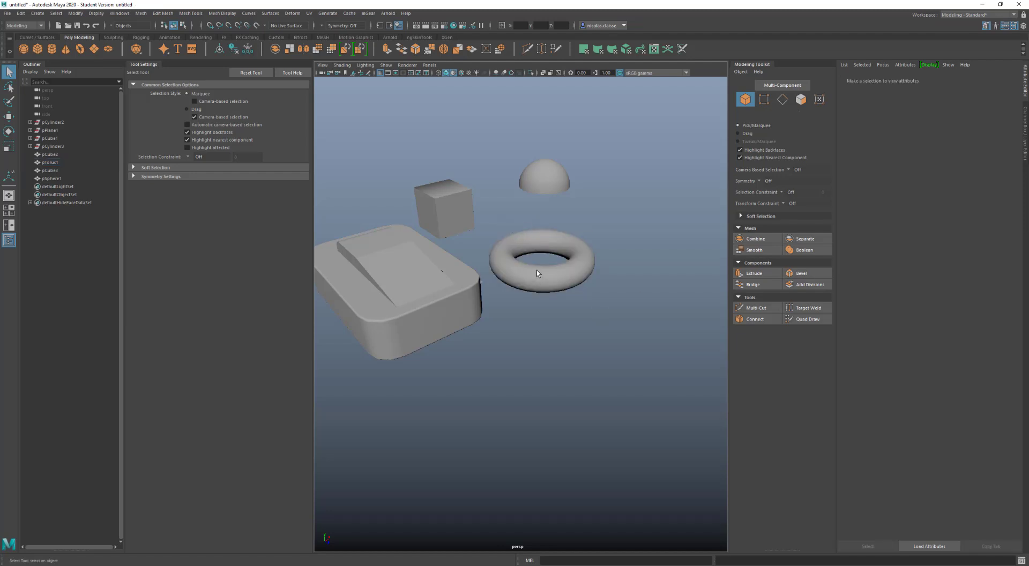
# - Switch the perspective view to flat shading for all objects to inspect the torus's facets
pyautogui.scroll(3, 535, 270)
pyautogui.keyDown('alt'); pyautogui.moveTo(565, 246); pyautogui.dragTo(474, 224); pyautogui.keyUp('alt')
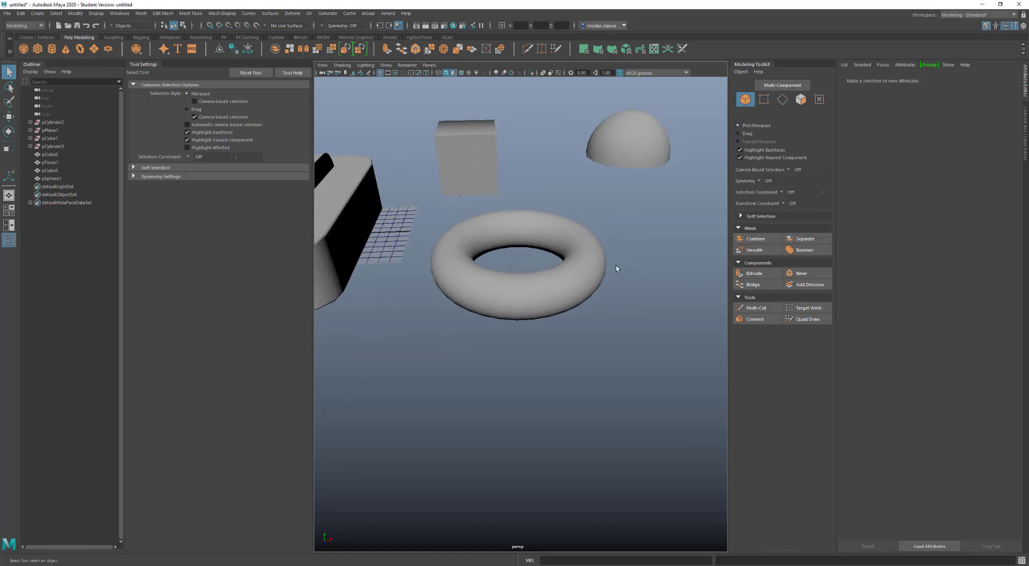
pyautogui.click(353, 67)
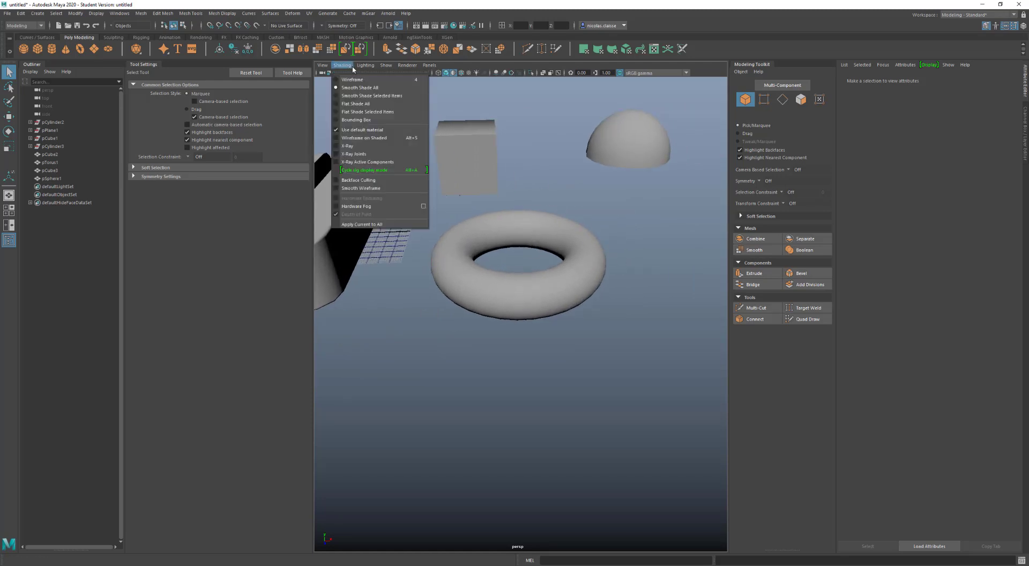
pyautogui.click(355, 103)
pyautogui.scroll(2, 473, 221)
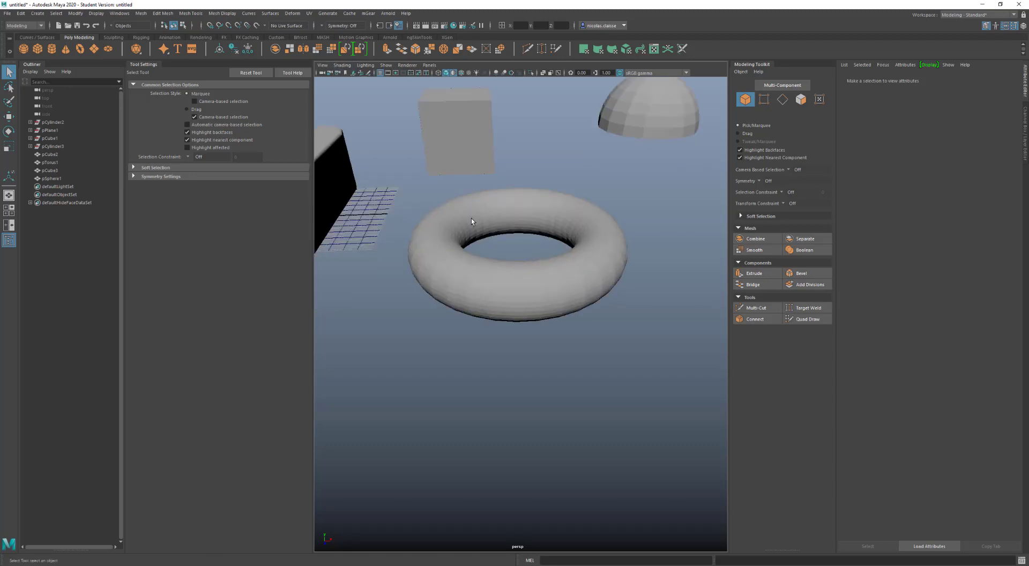
pyautogui.scroll(-3, 465, 209)
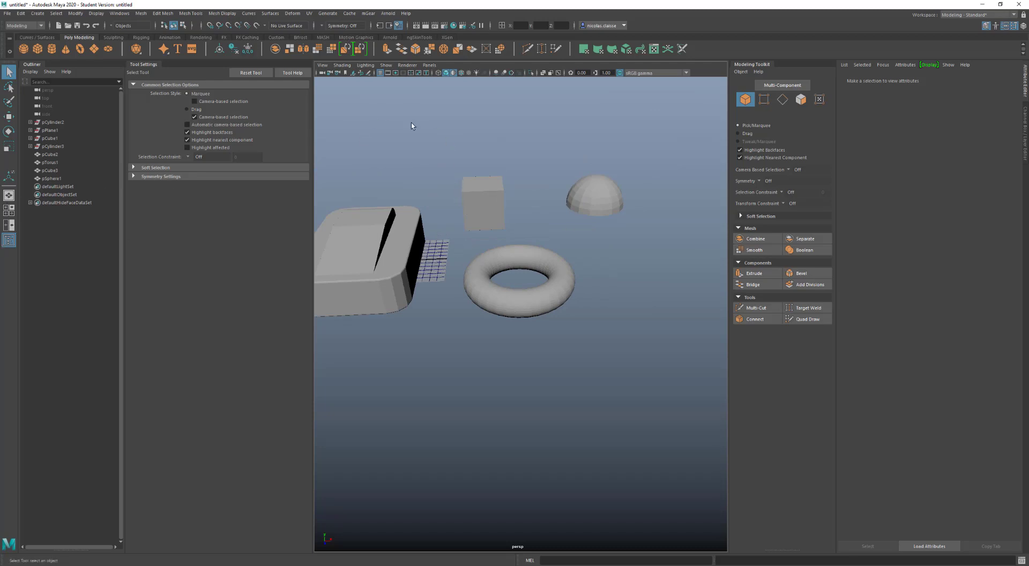
# - Split the workspace into two side-by-side views, replace the front view with a new perspective camera, and frame the torus in both
pyautogui.click(9, 225)
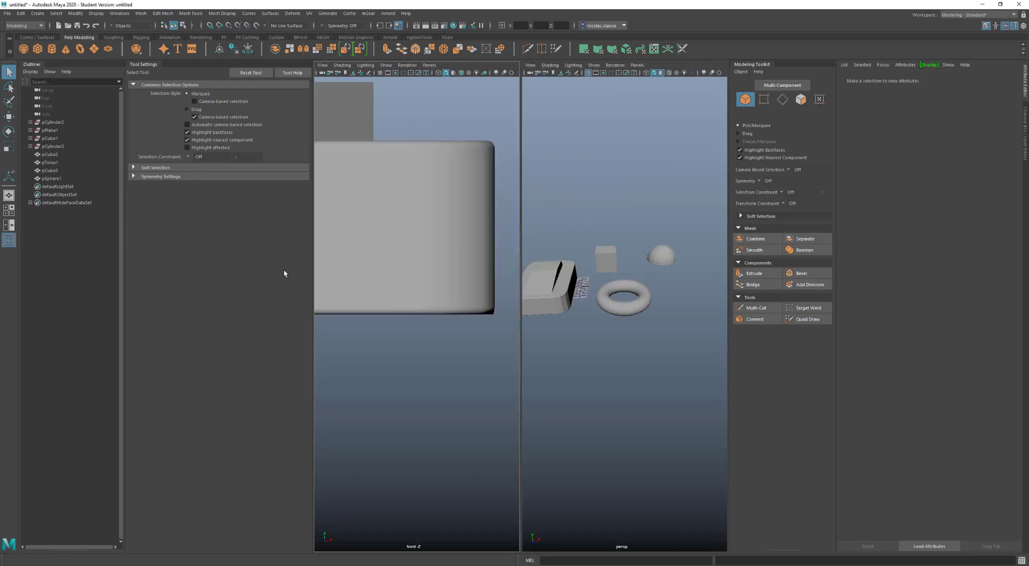
pyautogui.press('space')
pyautogui.moveTo(426, 256); pyautogui.dragTo(459, 244)
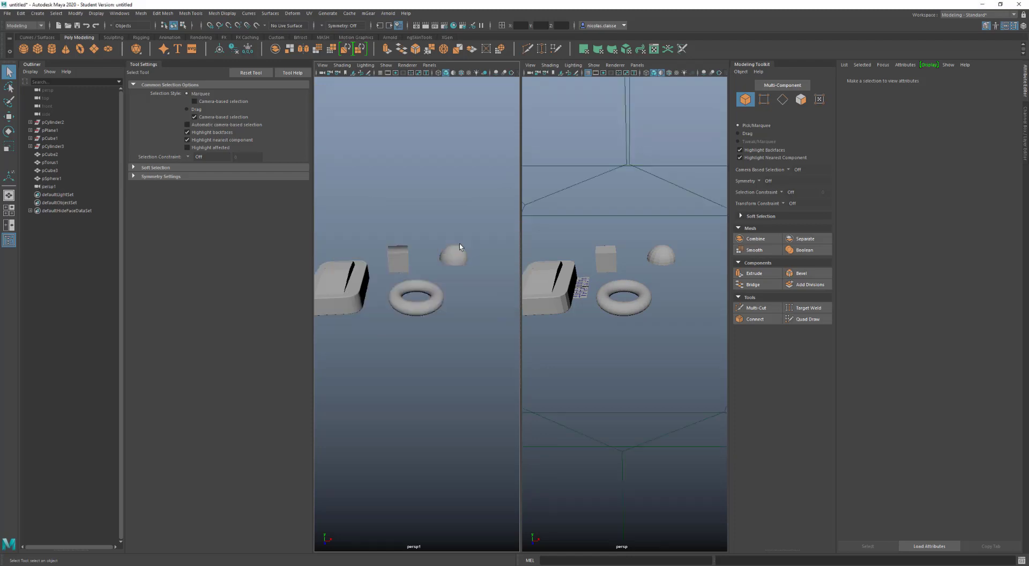
pyautogui.scroll(5, 426, 289)
pyautogui.scroll(-3, 426, 288)
pyautogui.keyDown('alt'); pyautogui.moveTo(423, 288); pyautogui.dragTo(422, 312); pyautogui.keyUp('alt')
pyautogui.scroll(5, 422, 312)
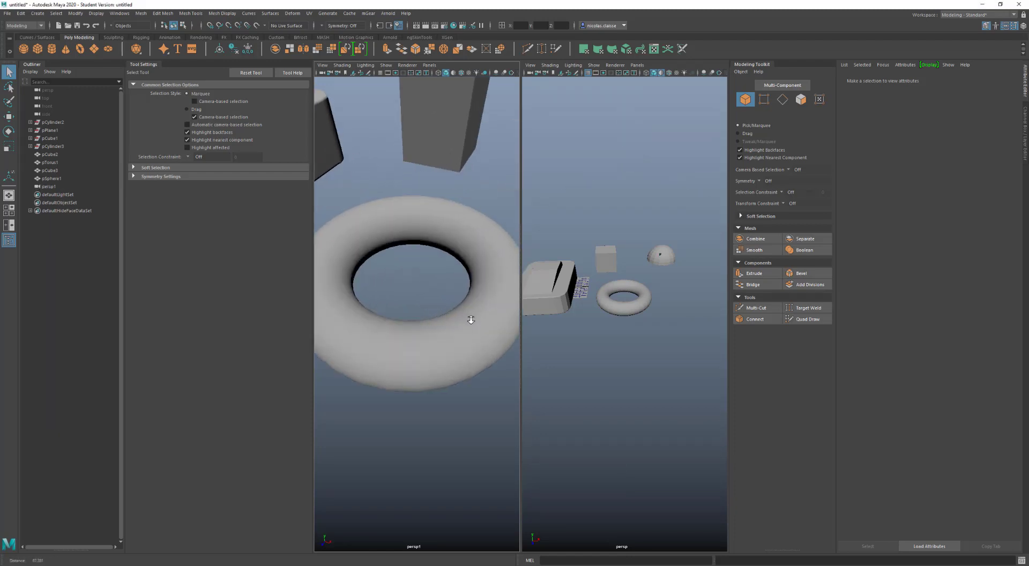
pyautogui.scroll(5, 665, 316)
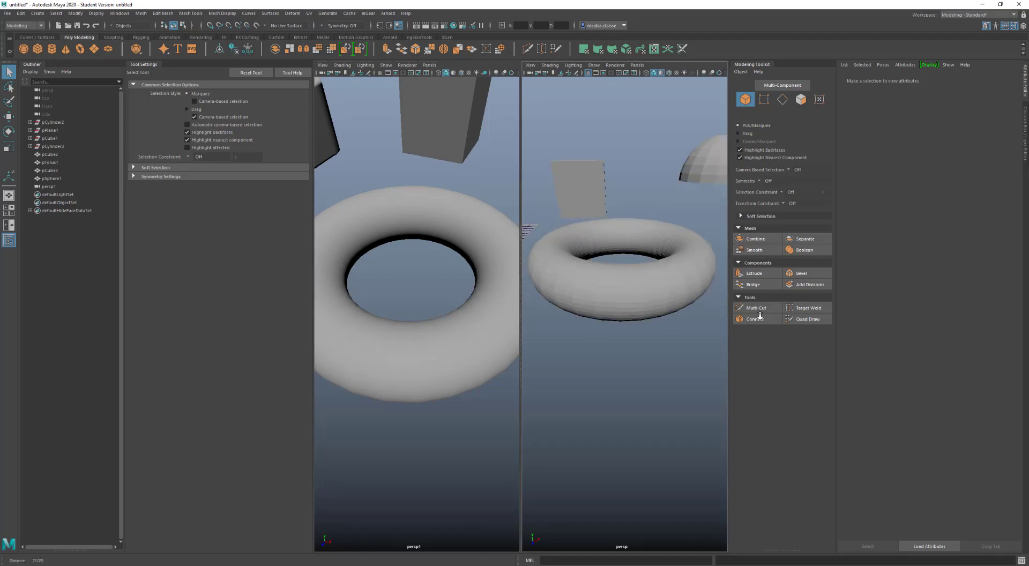
pyautogui.keyDown('alt'); pyautogui.moveTo(673, 289); pyautogui.dragTo(666, 306); pyautogui.keyUp('alt')
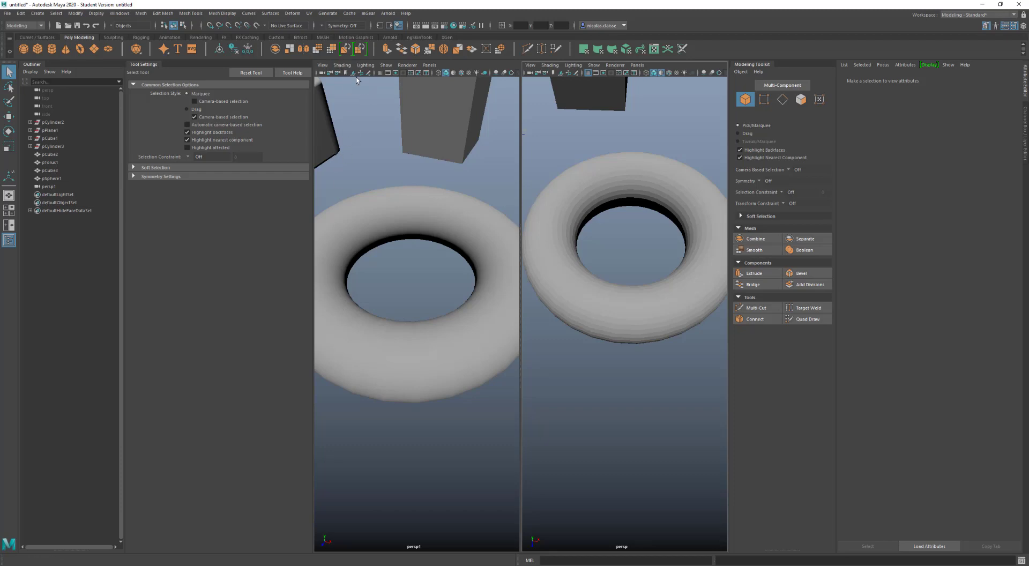
# - Frame the rounded box in the smooth-shaded view and clear the torus selection for comparison with the flat-shaded view
pyautogui.click(342, 65)
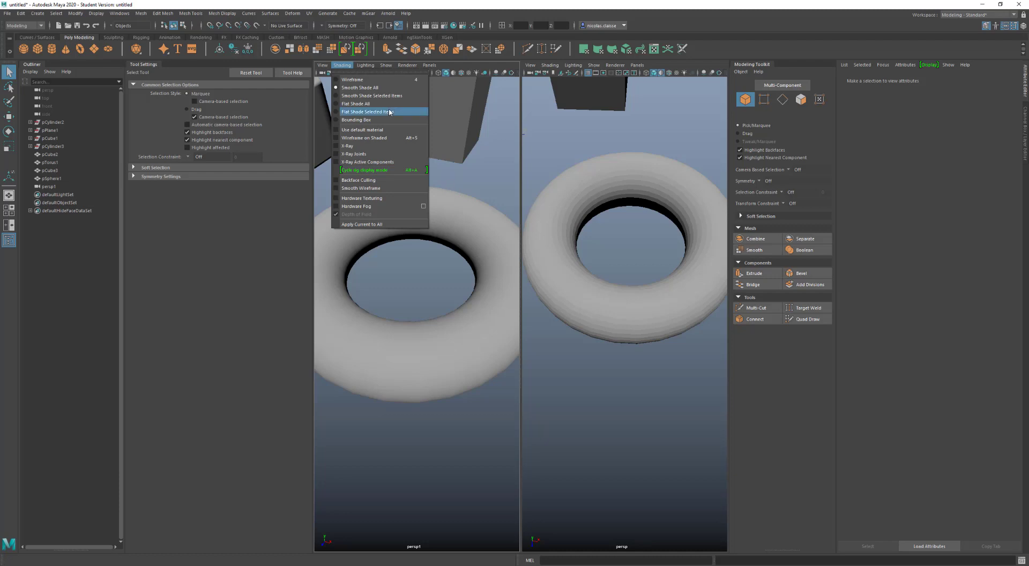
pyautogui.click(455, 205)
pyautogui.keyDown('alt'); pyautogui.moveTo(455, 204); pyautogui.dragTo(603, 225, button='middle'); pyautogui.keyUp('alt')
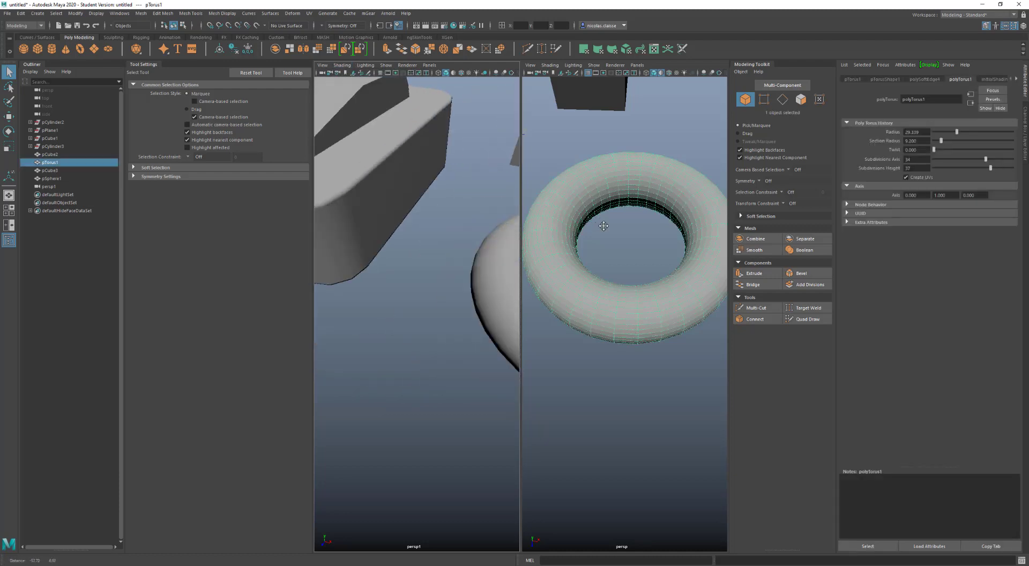
pyautogui.moveTo(383, 154)
pyautogui.keyDown('alt'); pyautogui.mouseDown()
pyautogui.moveTo(434, 218)
pyautogui.moveTo(383, 157)
pyautogui.mouseUp(); pyautogui.keyUp('alt')
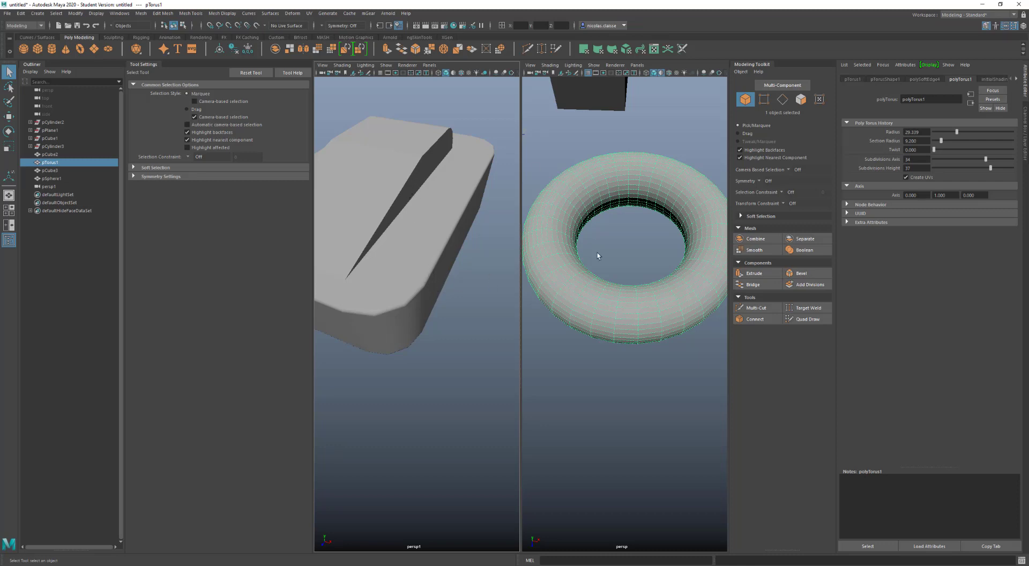
pyautogui.click(549, 64)
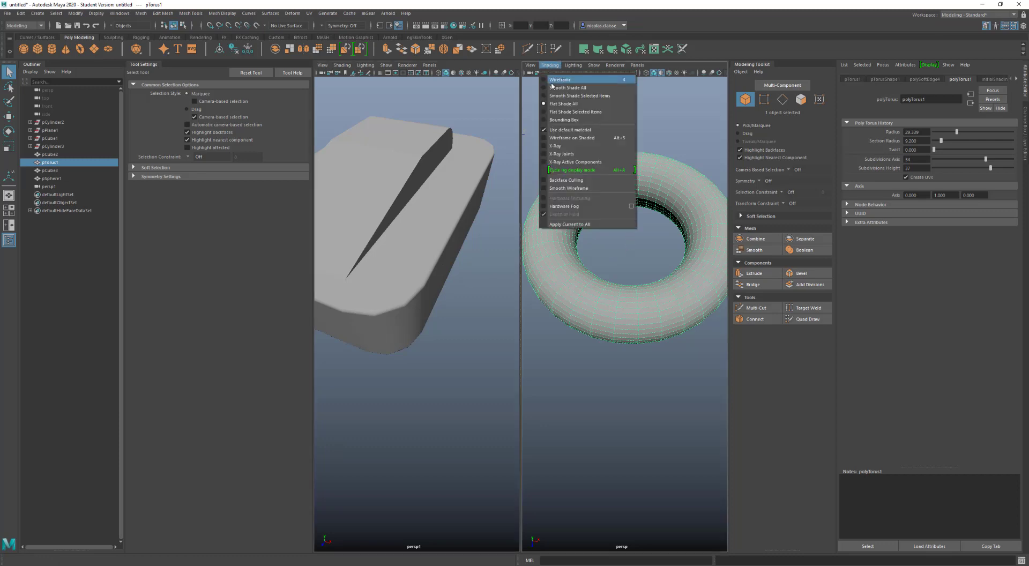
pyautogui.click(625, 248)
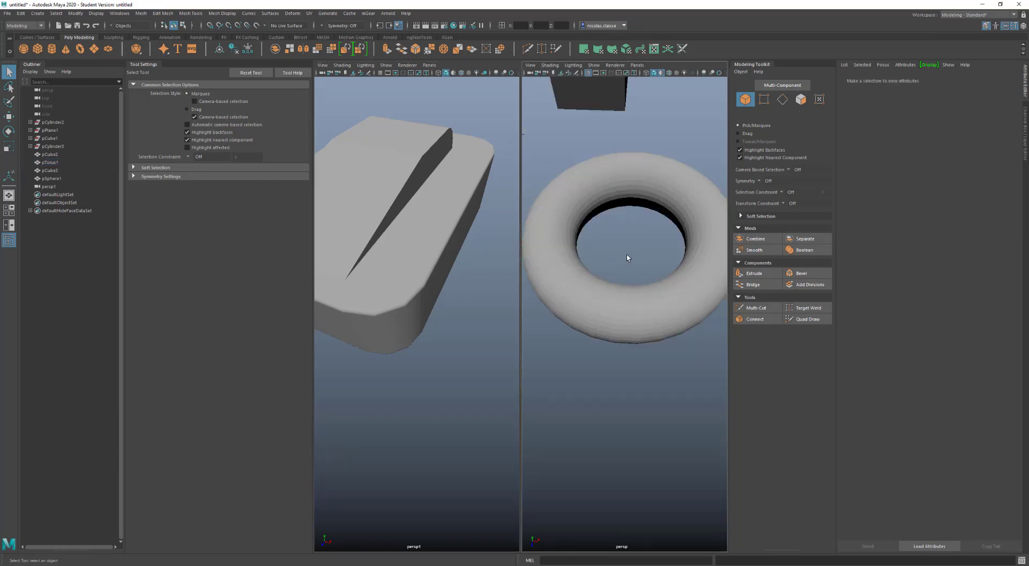
# - Nudge one vertex on the side of the flat-shaded sphere with the Move tool and return to object selection
pyautogui.scroll(-5, 624, 284)
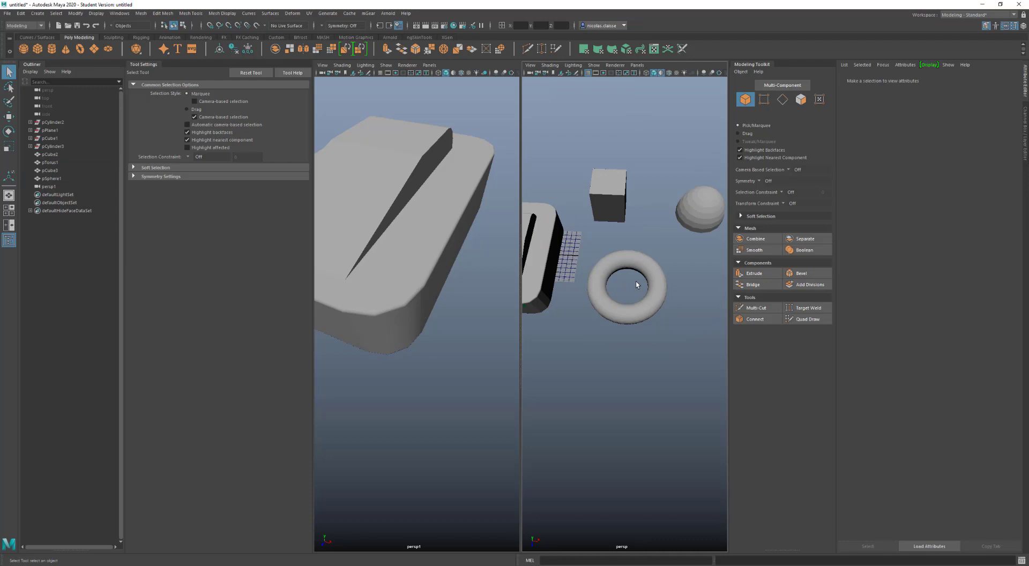
pyautogui.keyDown('alt'); pyautogui.moveTo(653, 279); pyautogui.dragTo(698, 358); pyautogui.keyUp('alt')
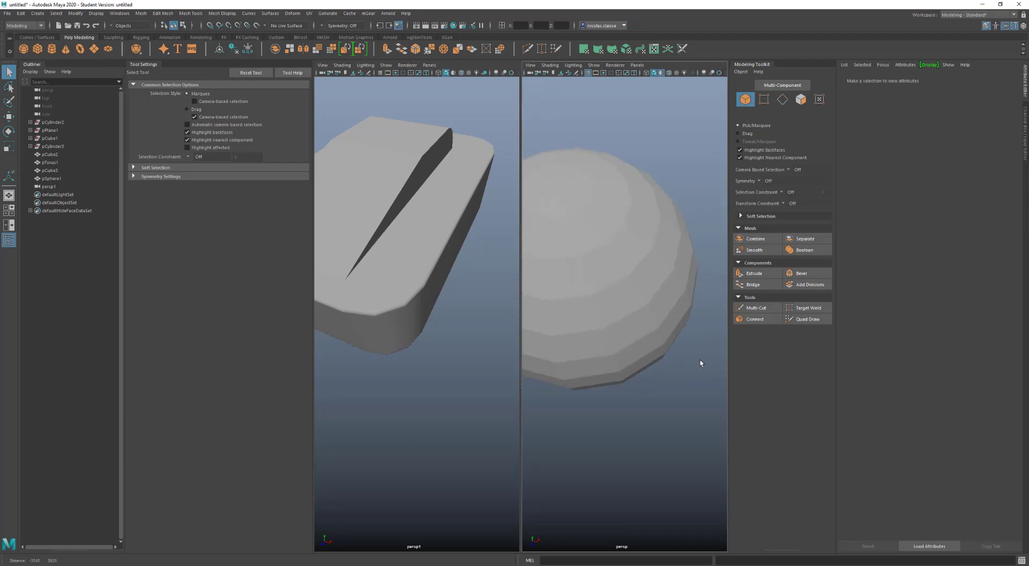
pyautogui.moveTo(654, 314); pyautogui.dragTo(622, 319, button='right')
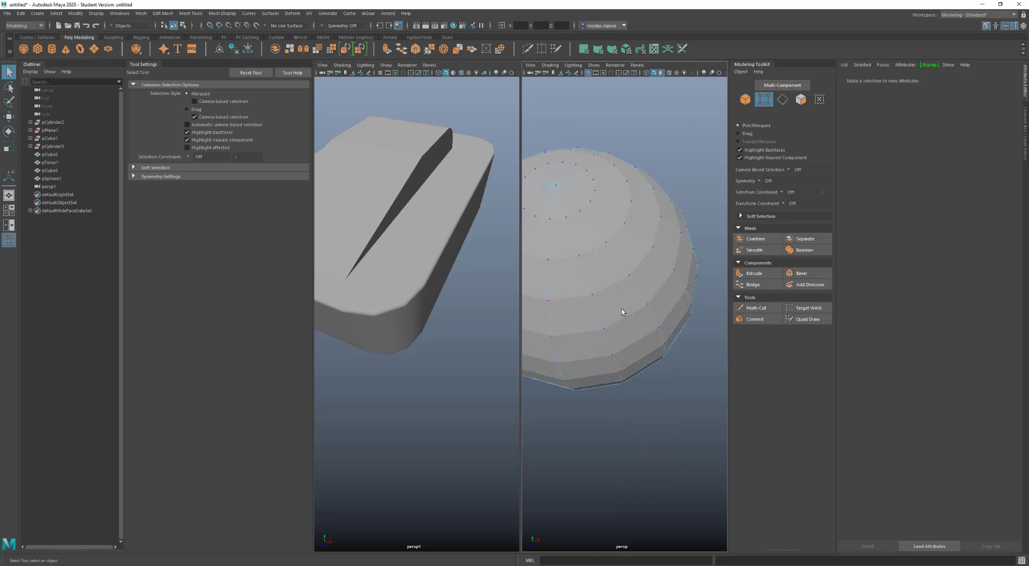
pyautogui.click(647, 304)
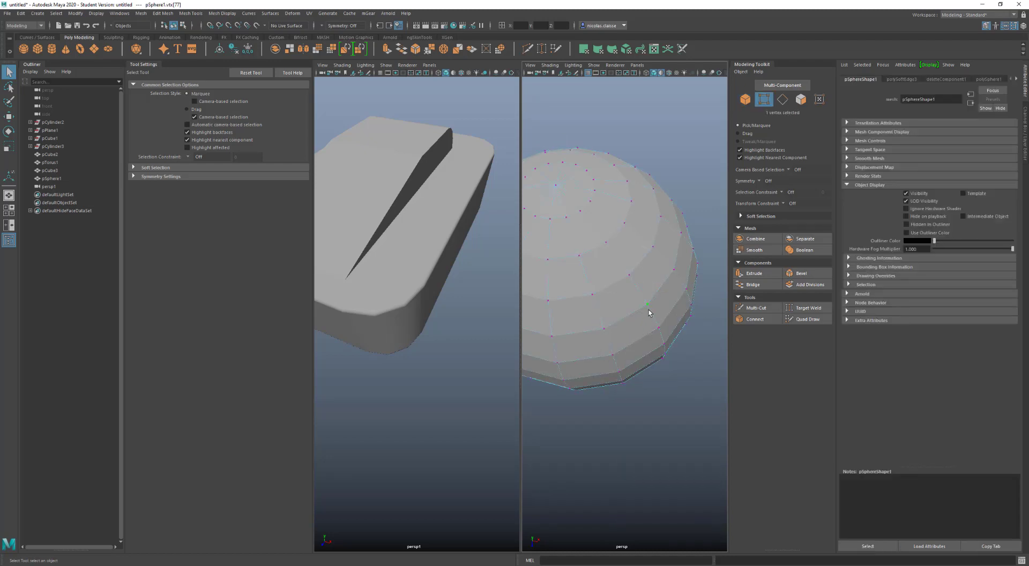
pyautogui.press('w')
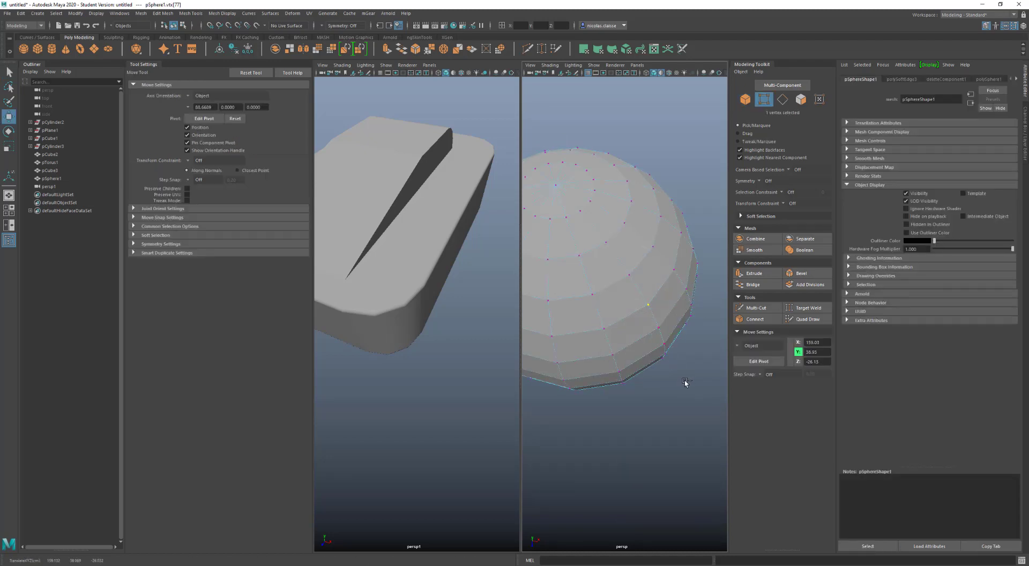
pyautogui.moveTo(689, 381); pyautogui.dragTo(679, 382, button='middle')
pyautogui.scroll(-5, 673, 384)
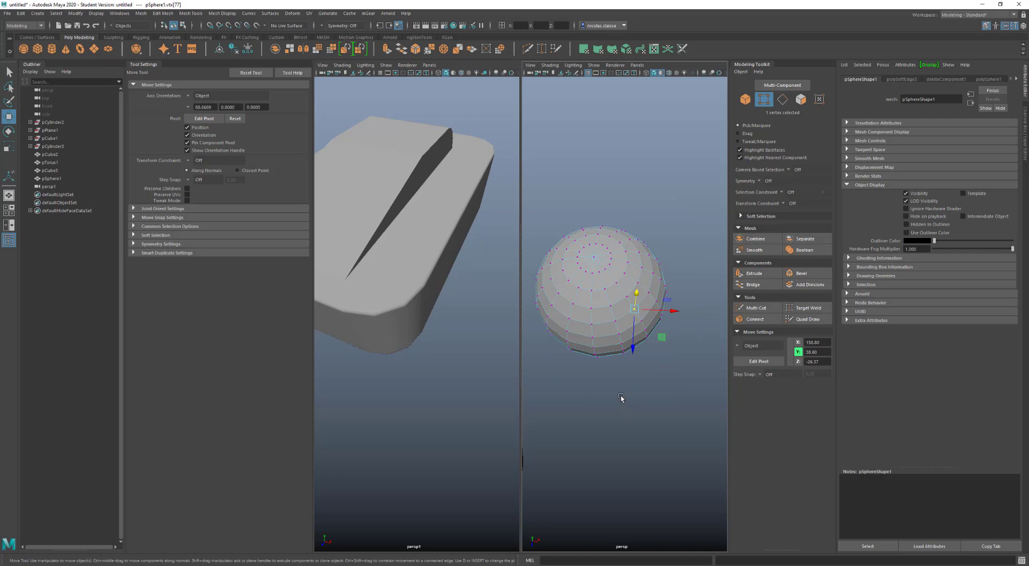
pyautogui.click(615, 396)
pyautogui.press('F8')
pyautogui.click(654, 371)
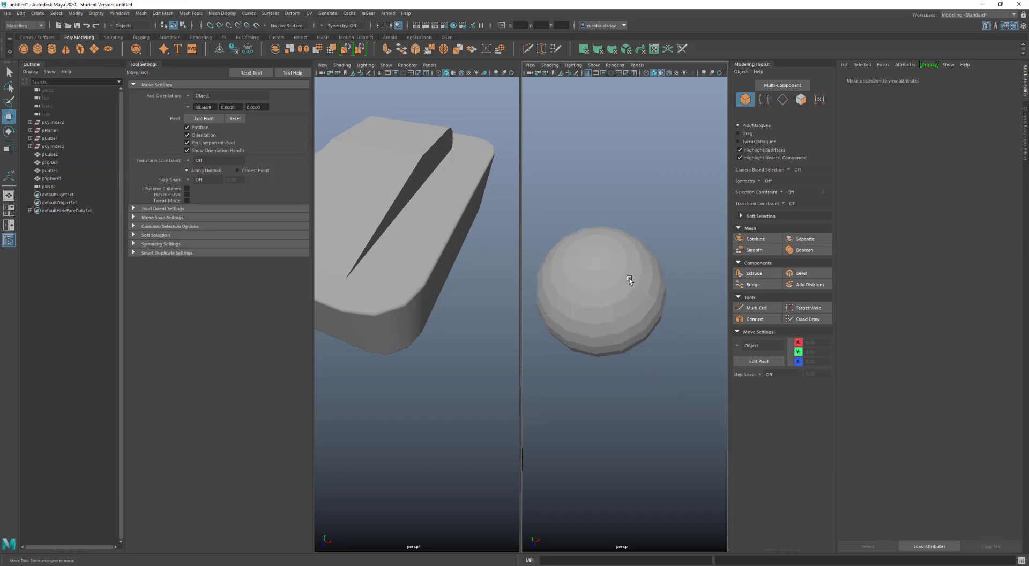
# - Add an Arnold physical sky light to the scene and render the sphere in the Arnold RenderView
pyautogui.click(552, 66)
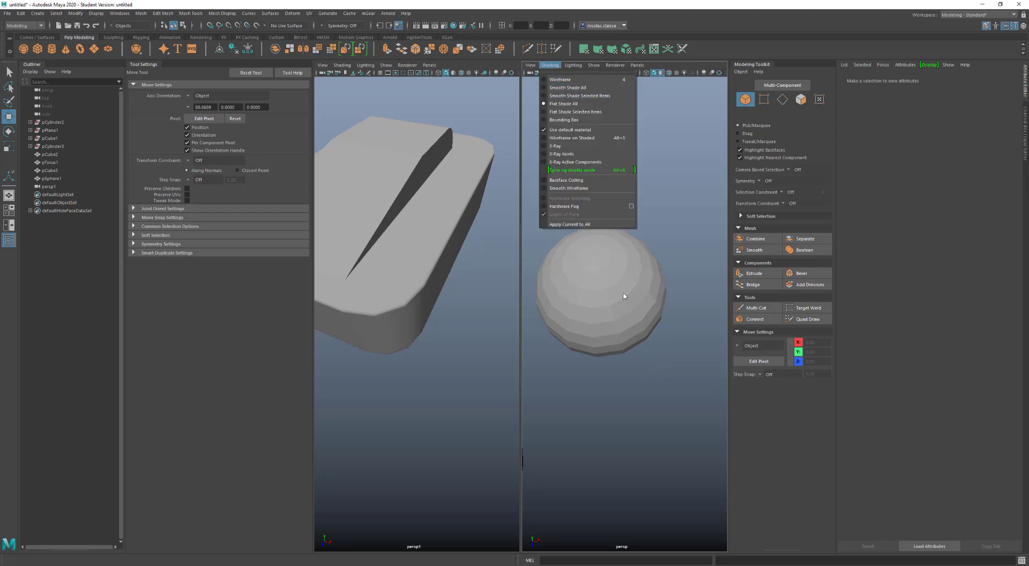
pyautogui.click(647, 341)
pyautogui.keyDown('alt'); pyautogui.moveTo(647, 341); pyautogui.dragTo(625, 334); pyautogui.keyUp('alt')
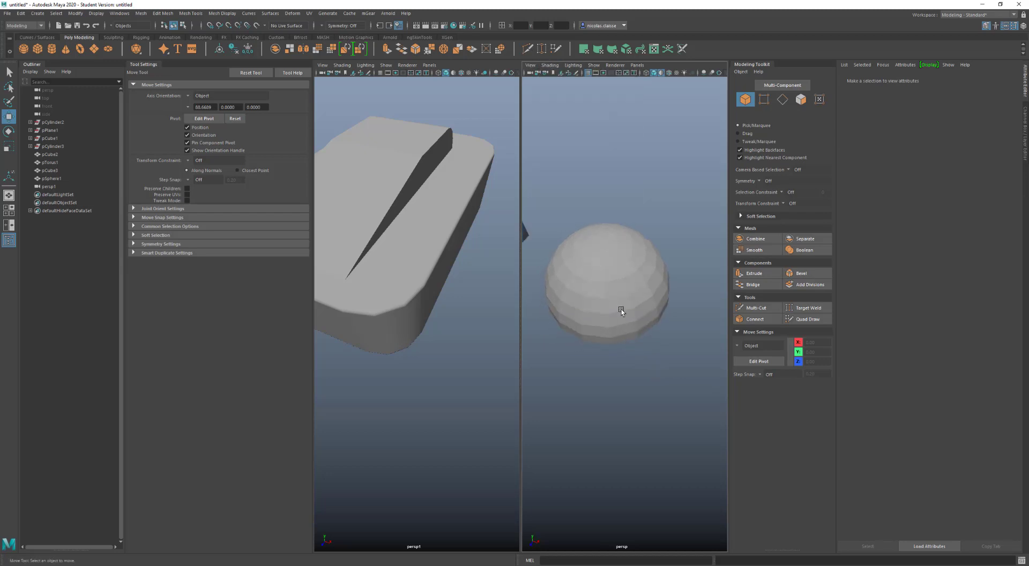
pyautogui.keyDown('alt'); pyautogui.moveTo(625, 314); pyautogui.dragTo(640, 333, button='right'); pyautogui.keyUp('alt')
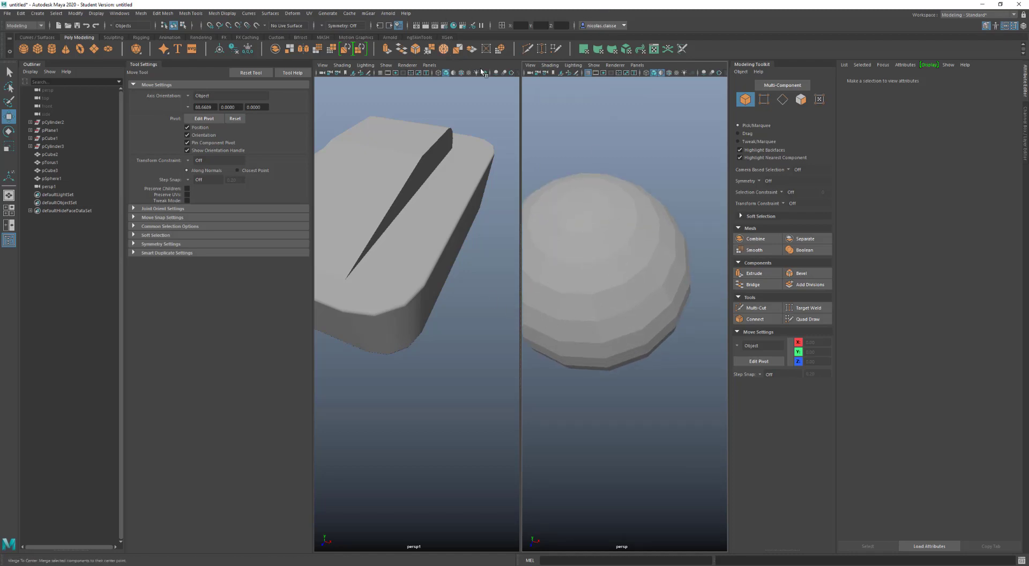
pyautogui.click(390, 38)
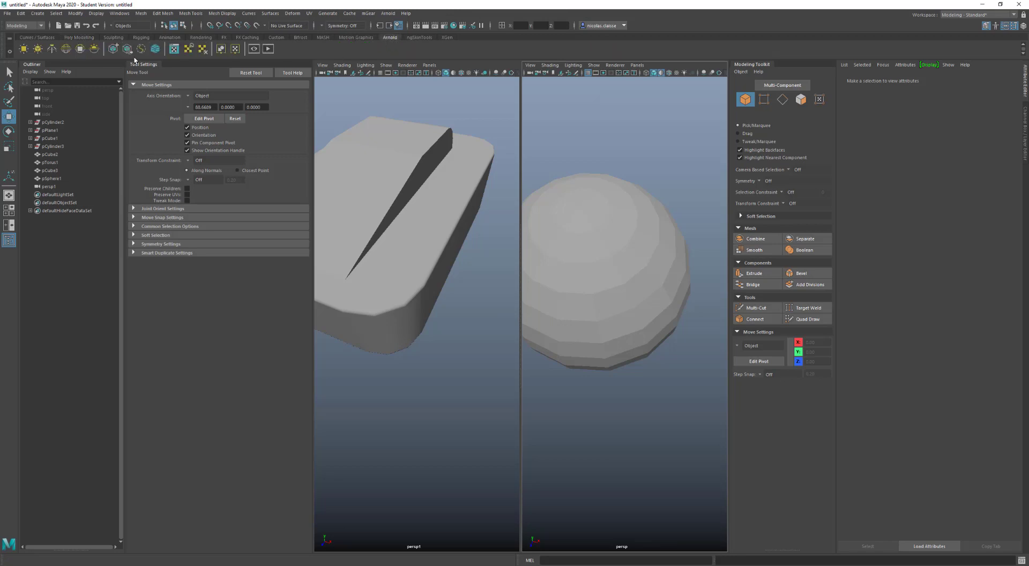
pyautogui.click(94, 49)
pyautogui.click(391, 13)
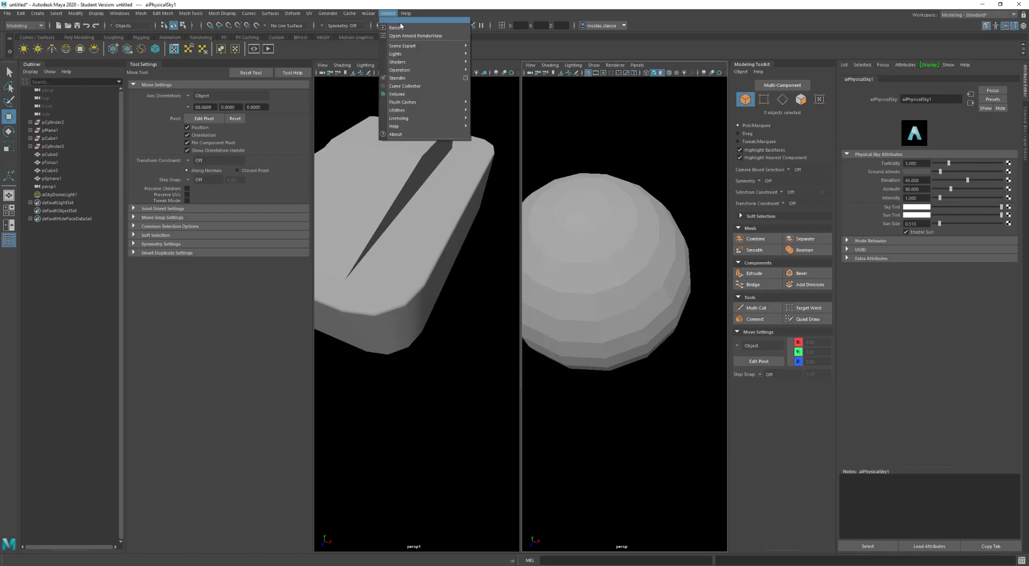
pyautogui.click(394, 31)
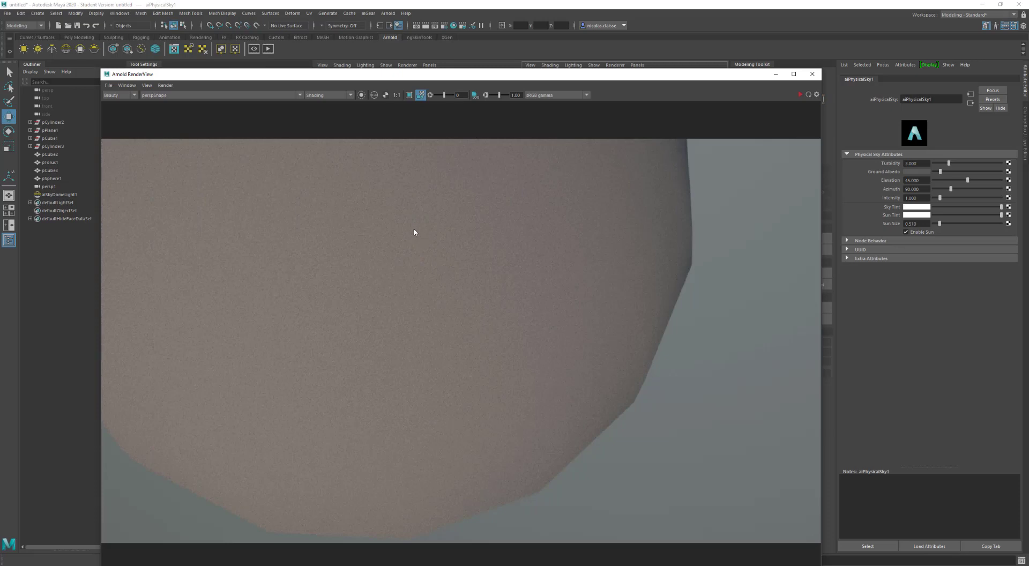
# - Examine the sphere's shading from several angles in the live Arnold render beside the perspective view, and close the render window
pyautogui.click(679, 145)
pyautogui.click(799, 95)
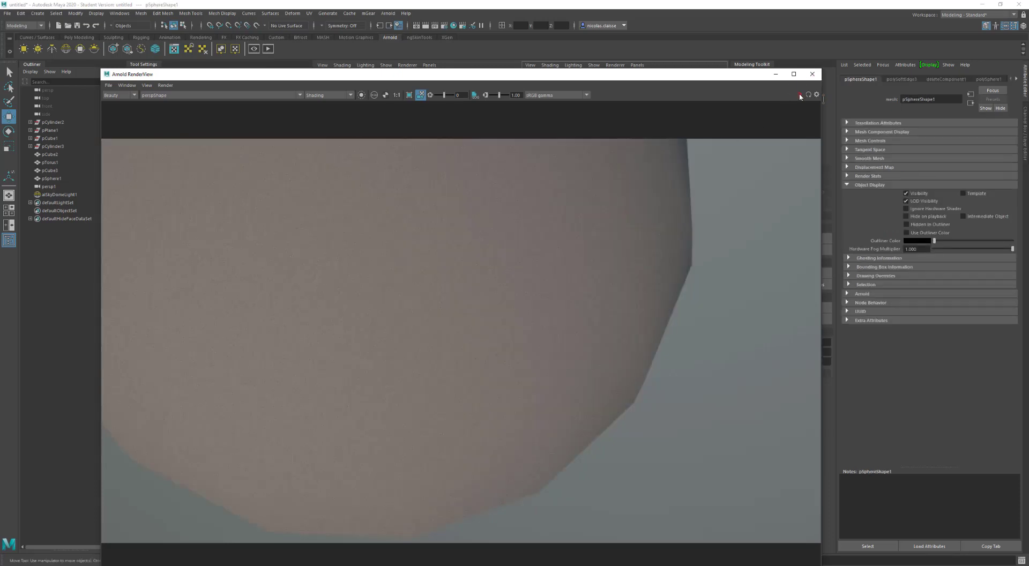
pyautogui.keyDown('alt'); pyautogui.moveTo(467, 256); pyautogui.dragTo(413, 280, button='right'); pyautogui.keyUp('alt')
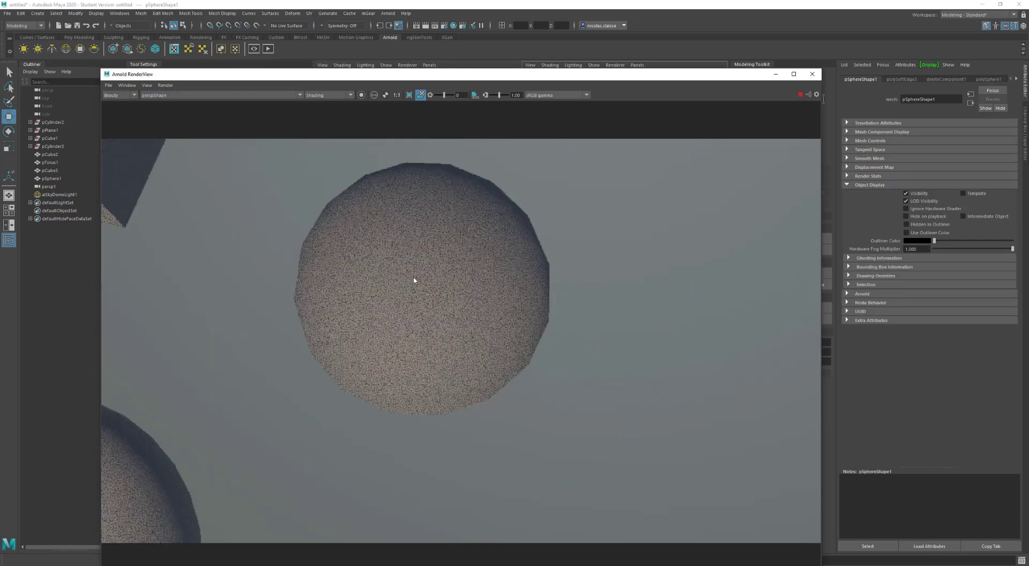
pyautogui.moveTo(410, 324)
pyautogui.keyDown('alt'); pyautogui.mouseDown()
pyautogui.moveTo(390, 260)
pyautogui.moveTo(407, 322)
pyautogui.mouseUp(); pyautogui.keyUp('alt')
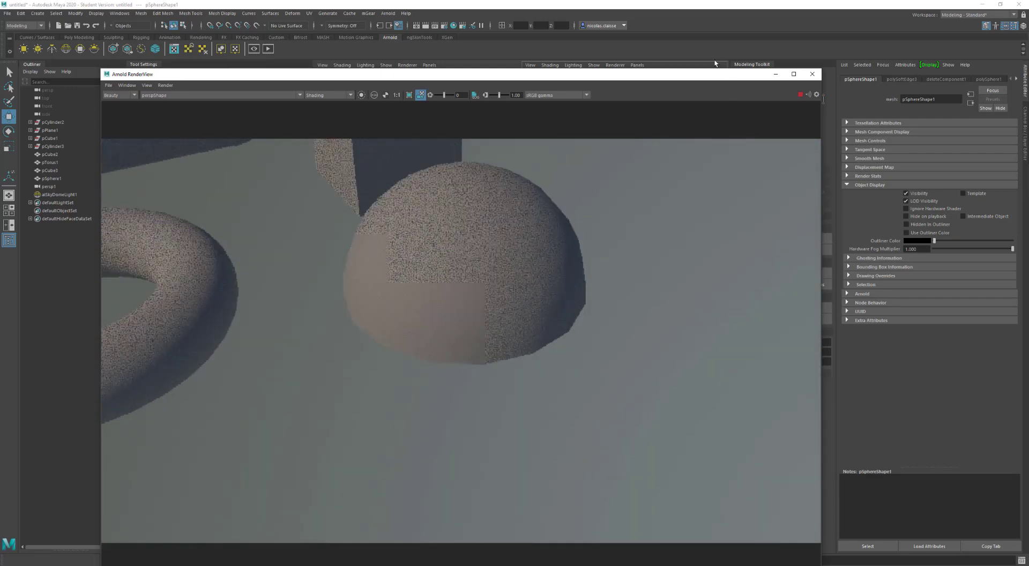
pyautogui.moveTo(714, 75); pyautogui.dragTo(442, 102)
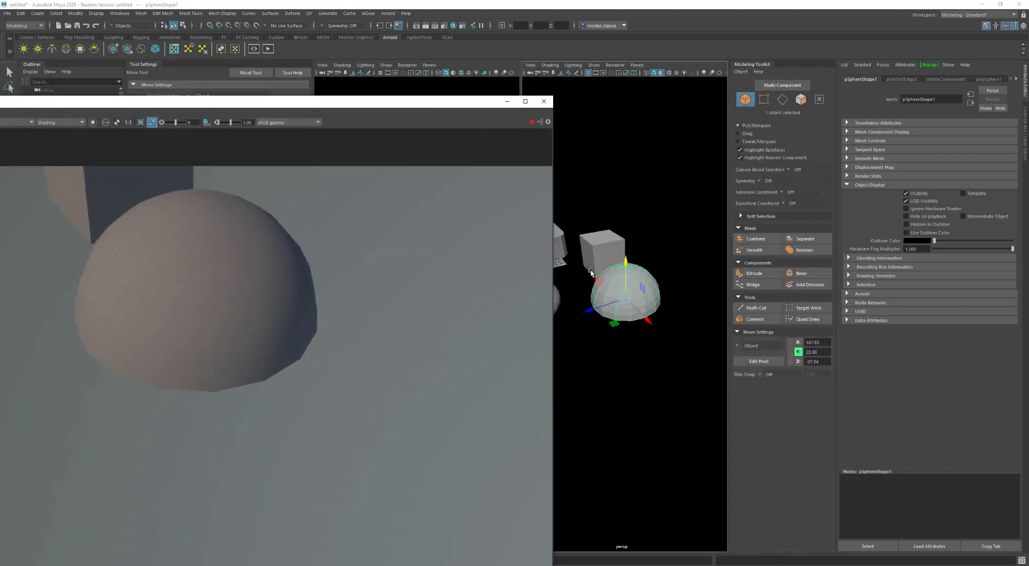
pyautogui.keyDown('alt'); pyautogui.moveTo(630, 286); pyautogui.dragTo(636, 347, button='right'); pyautogui.keyUp('alt')
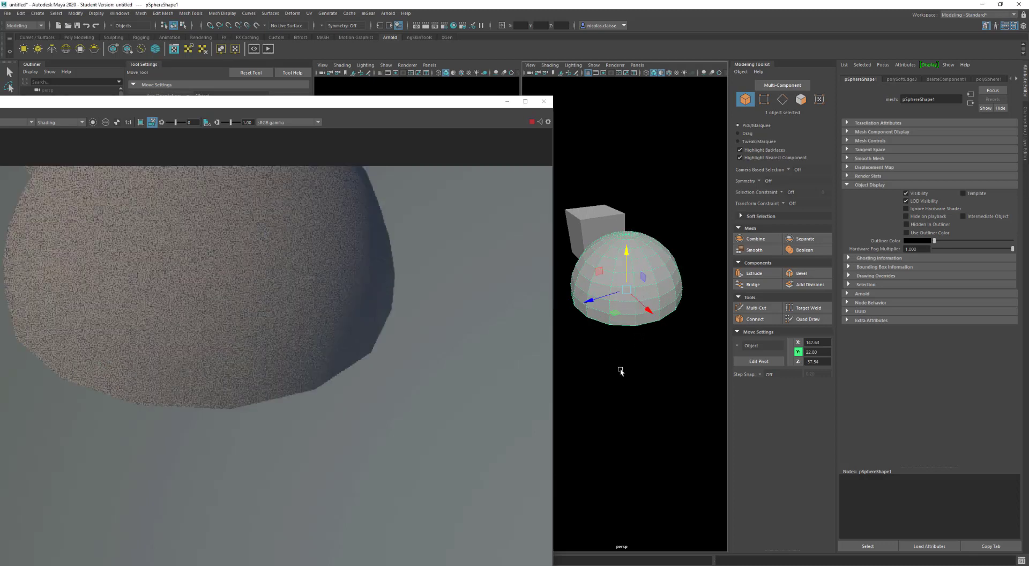
pyautogui.click(612, 399)
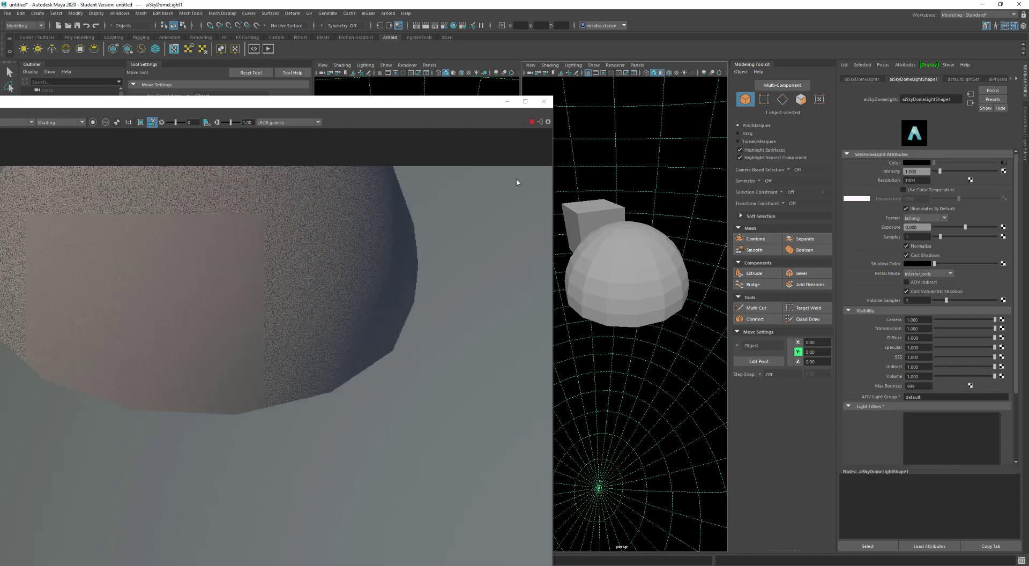
pyautogui.click(550, 100)
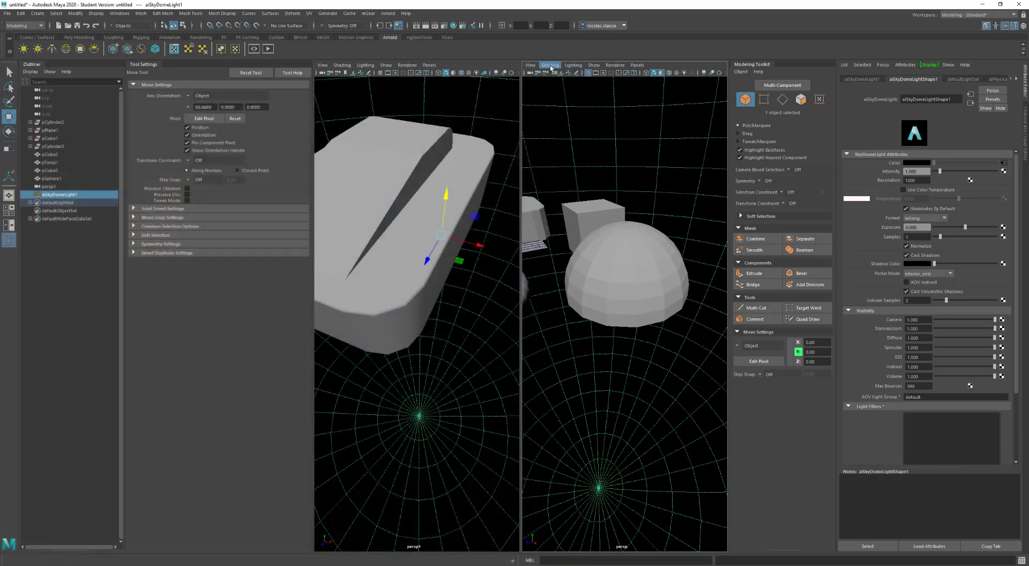
# - Switch the flat-shaded perspective view back to smooth shading for all objects and frame the rounded box
pyautogui.click(550, 65)
pyautogui.click(560, 88)
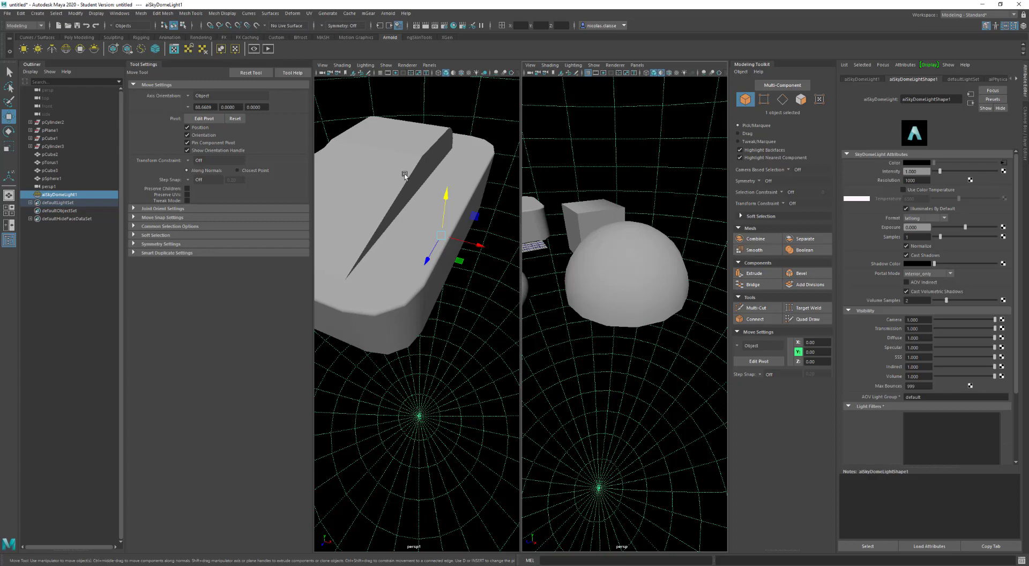
pyautogui.keyDown('alt'); pyautogui.moveTo(573, 253); pyautogui.dragTo(700, 267); pyautogui.keyUp('alt')
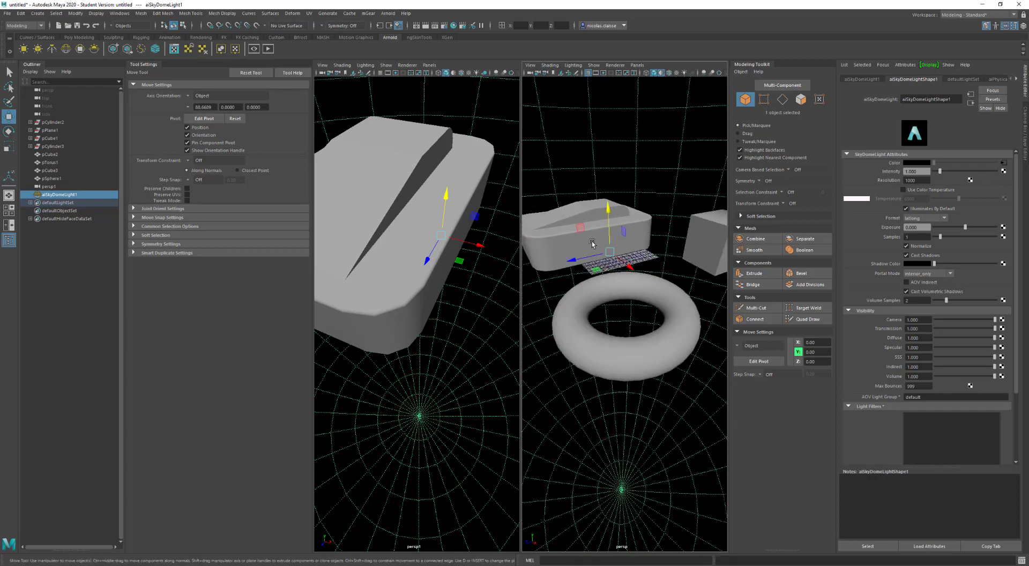
pyautogui.keyDown('alt'); pyautogui.moveTo(592, 243); pyautogui.dragTo(572, 122); pyautogui.keyUp('alt')
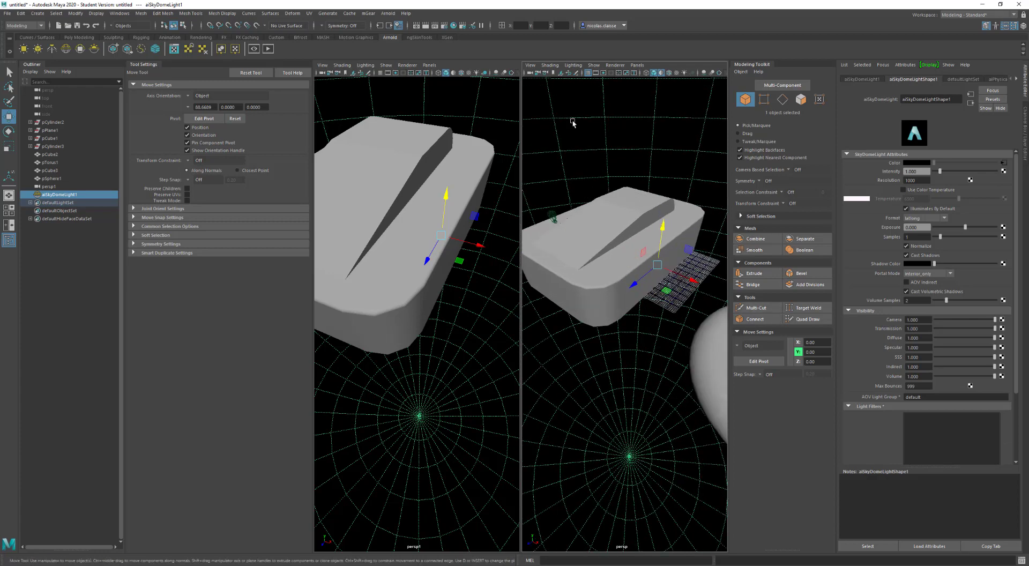
# - Reopen the Arnold RenderView and inspect the rounded box's bevelled edges in the live render
pyautogui.click(388, 14)
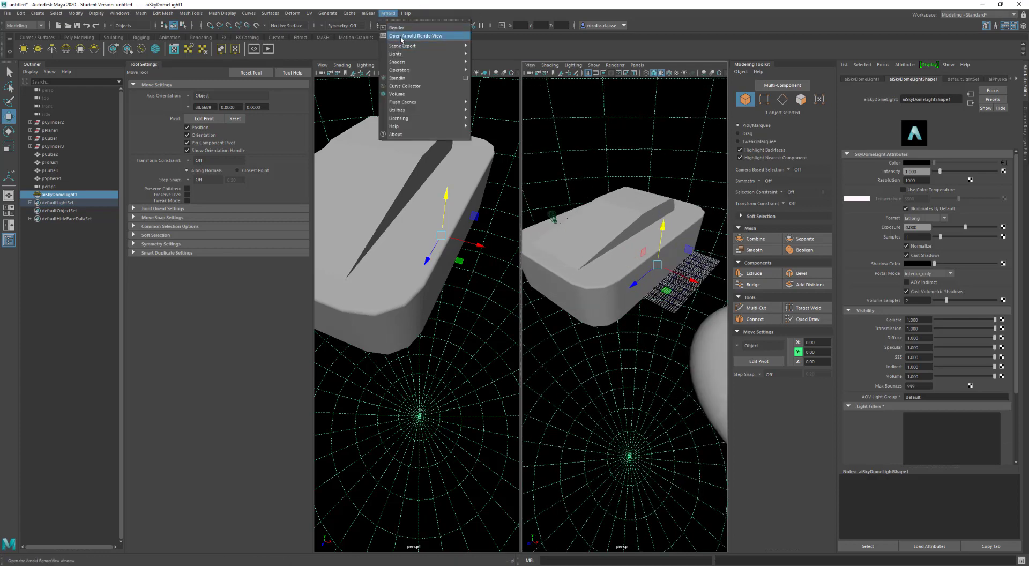
pyautogui.click(401, 36)
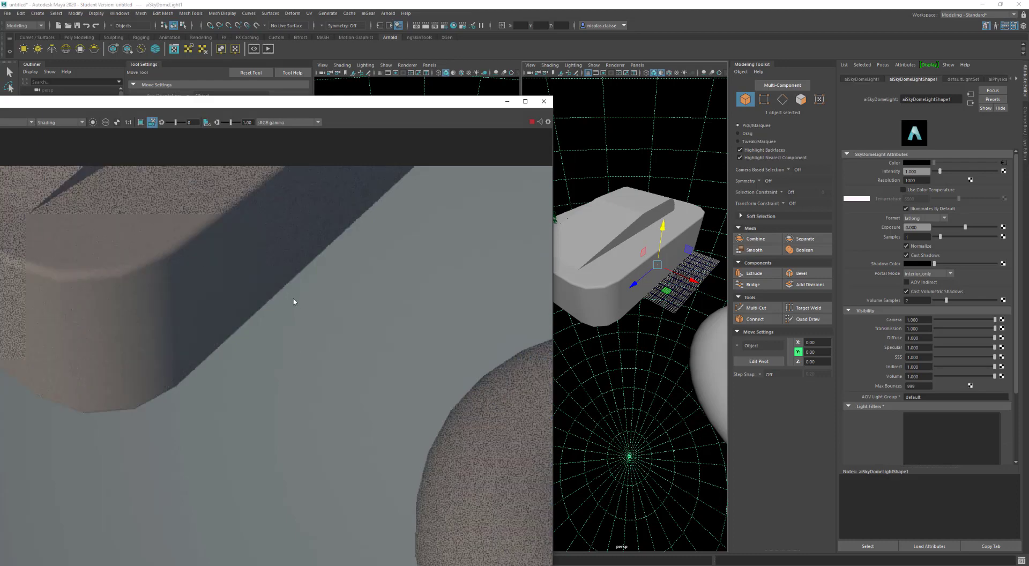
pyautogui.moveTo(294, 301)
pyautogui.keyDown('alt'); pyautogui.mouseDown()
pyautogui.moveTo(425, 388)
pyautogui.moveTo(287, 266)
pyautogui.moveTo(294, 320)
pyautogui.mouseUp(); pyautogui.keyUp('alt')
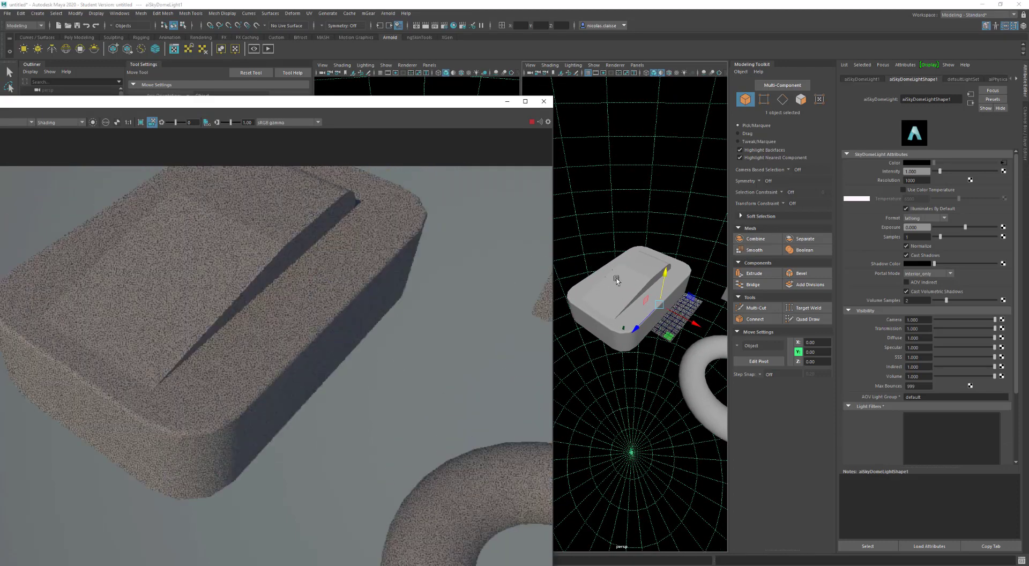
# - Soften all edges of the rounded box and compare its rendered shading with the neighbouring cube
pyautogui.click(624, 281)
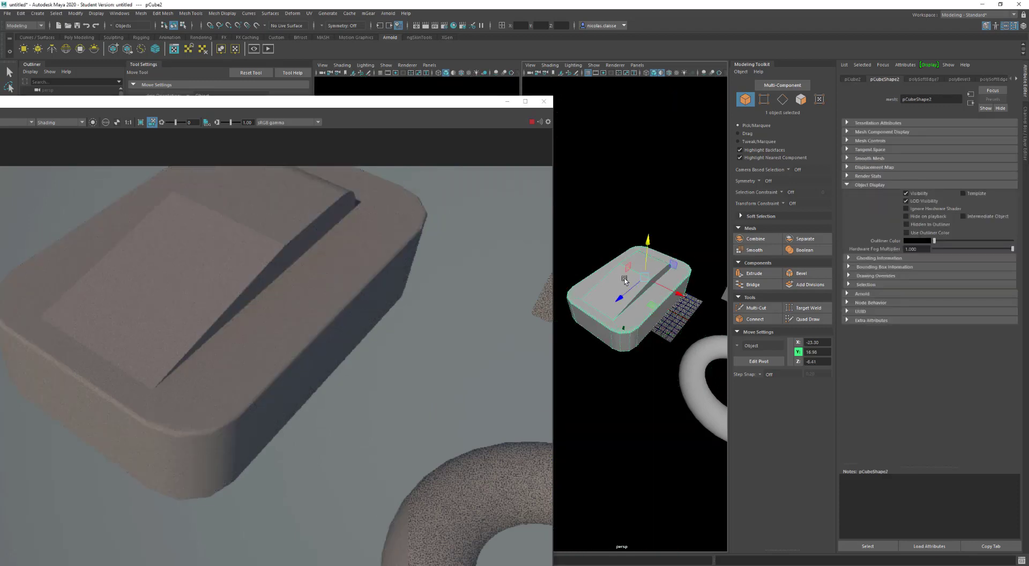
pyautogui.keyDown('shift'); pyautogui.rightClick(624, 281); pyautogui.keyUp('shift')
pyautogui.click(671, 289)
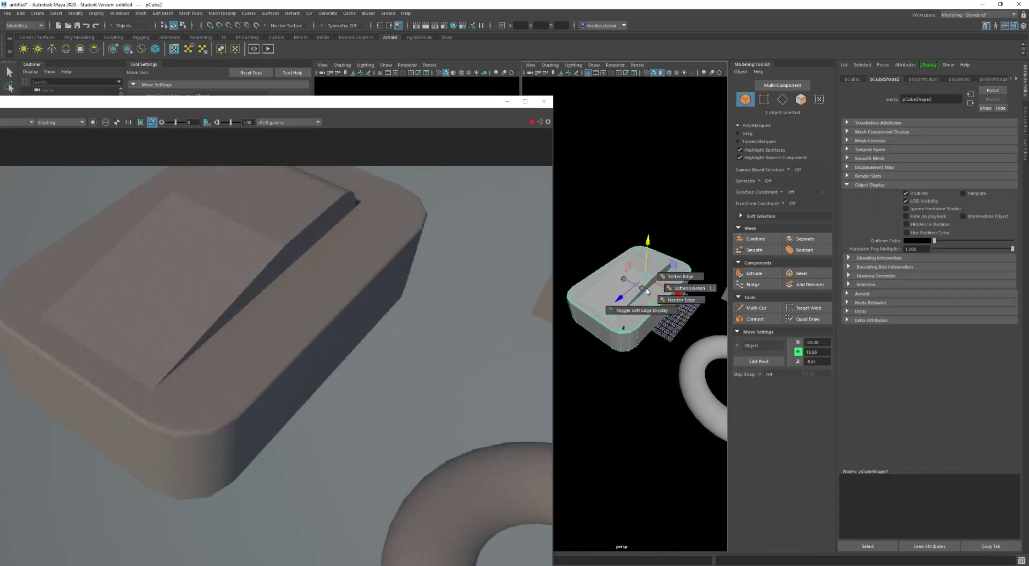
pyautogui.click(680, 269)
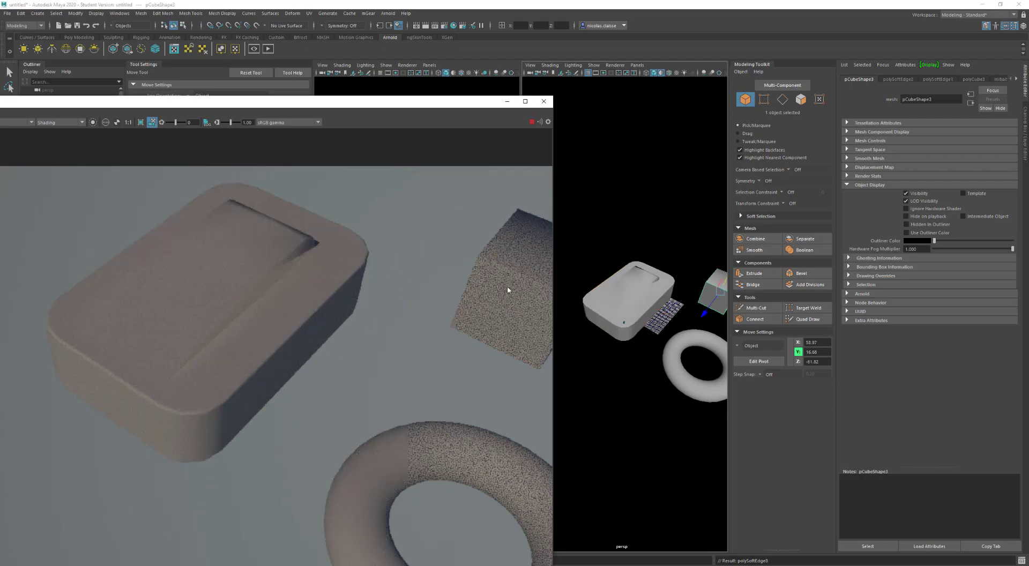
pyautogui.keyDown('alt'); pyautogui.moveTo(509, 289); pyautogui.dragTo(411, 248); pyautogui.keyUp('alt')
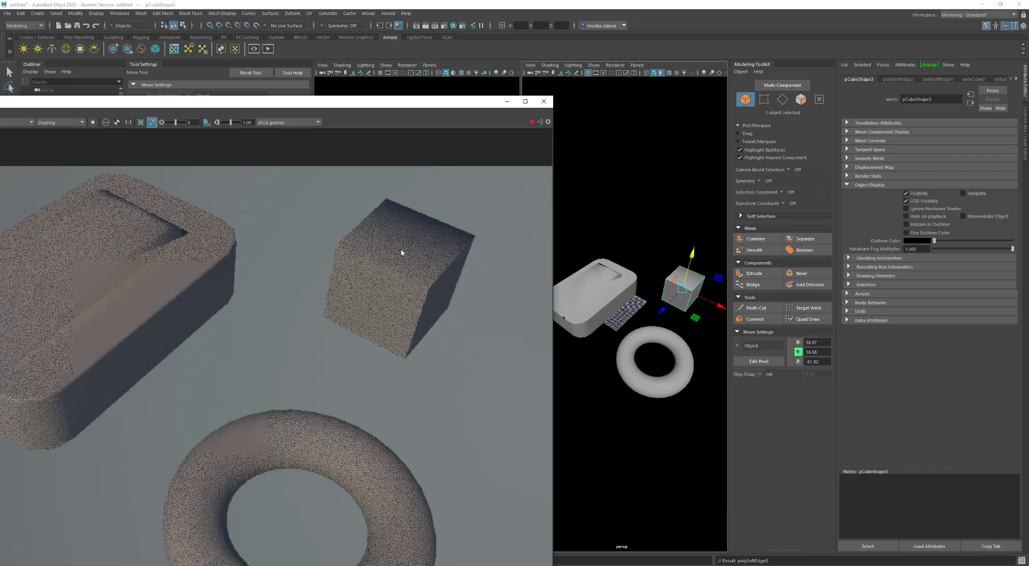